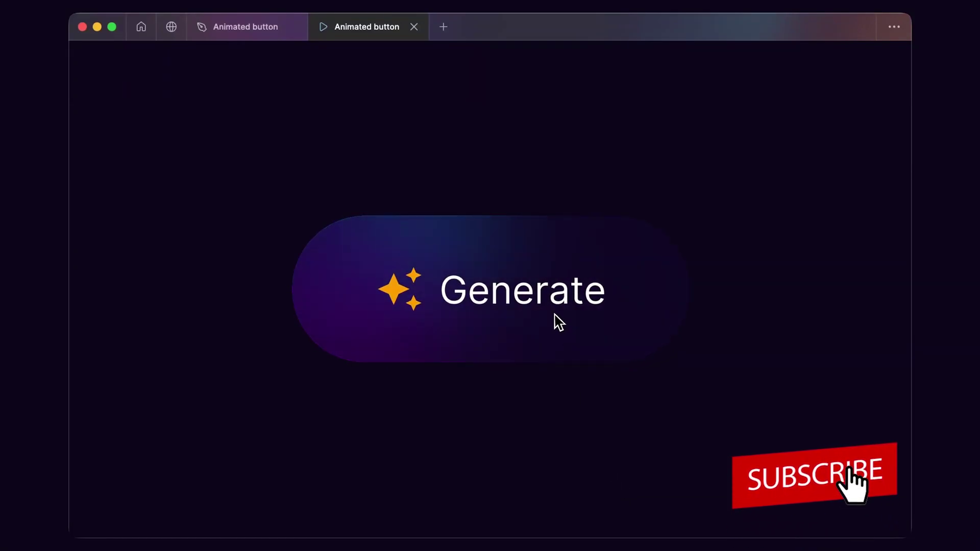
pyautogui.click(559, 323)
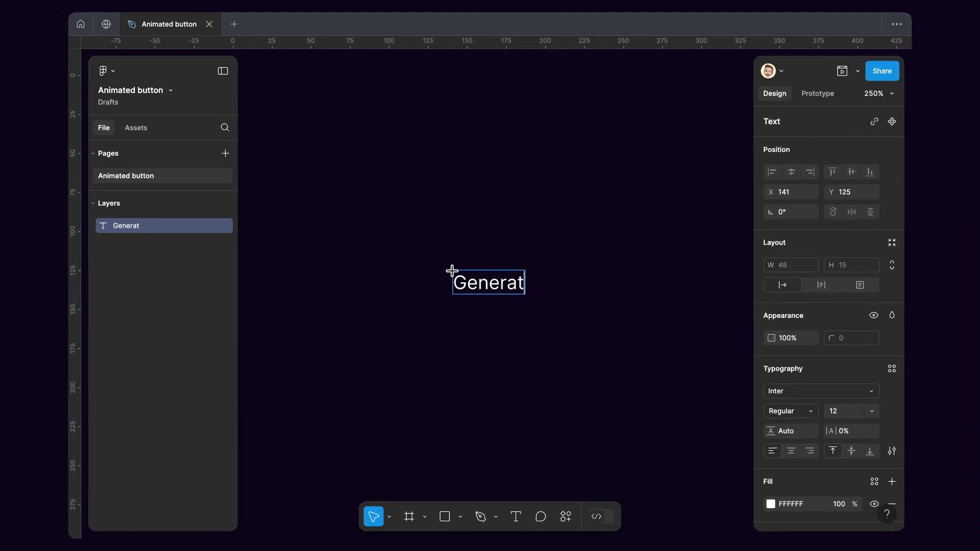
# Finish the Generate text and wrap it in an auto layout frame with horizontal padding of 16.
pyautogui.press('Escape')
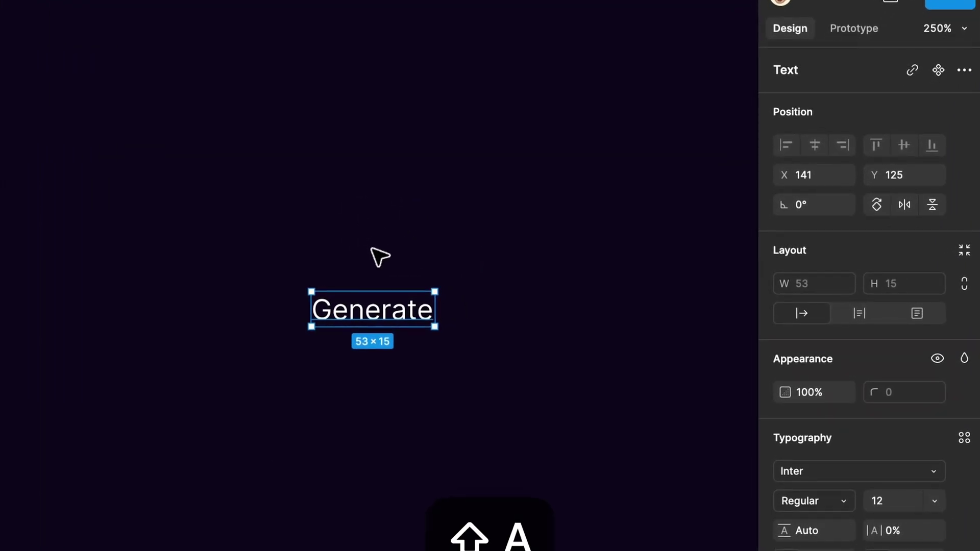
pyautogui.hotkey('shift', 'a')
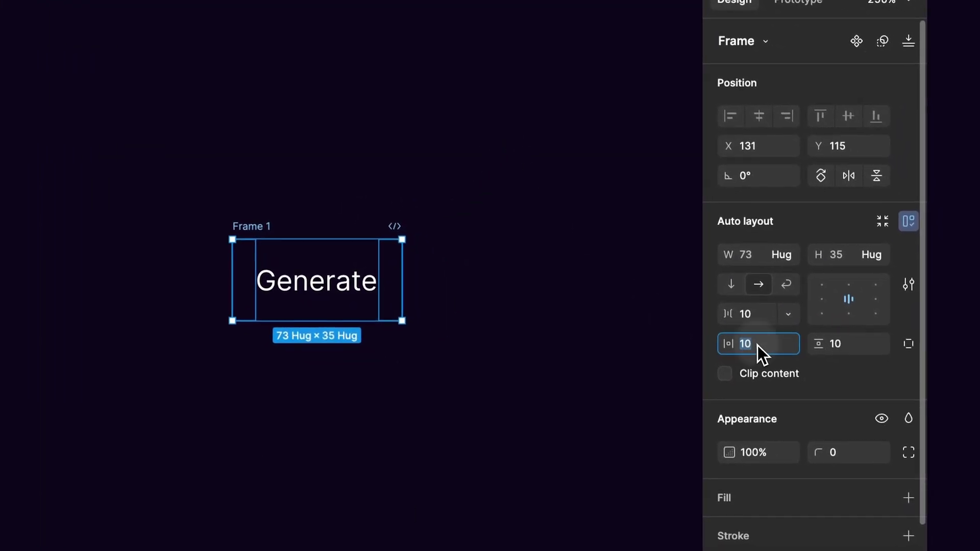
pyautogui.click(813, 375)
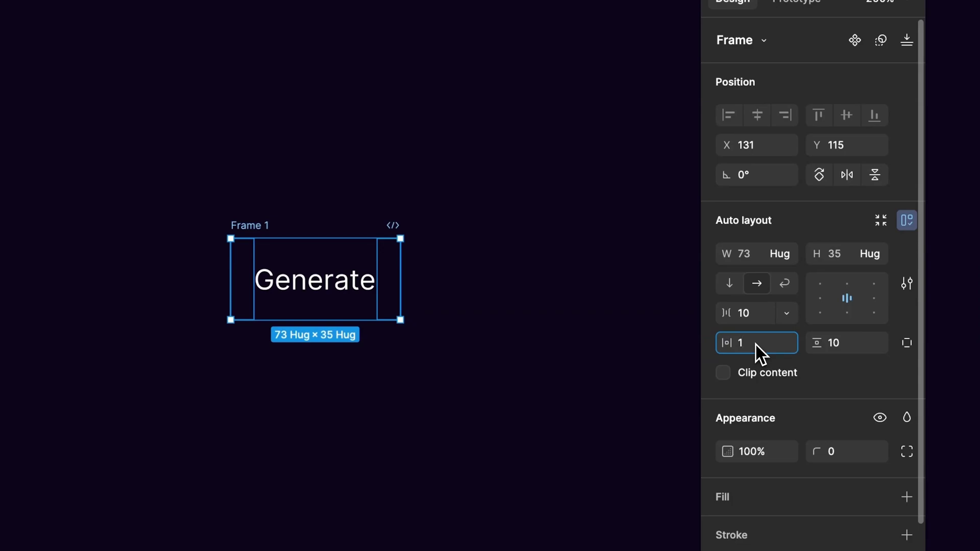
pyautogui.write('16')
pyautogui.press('Return')
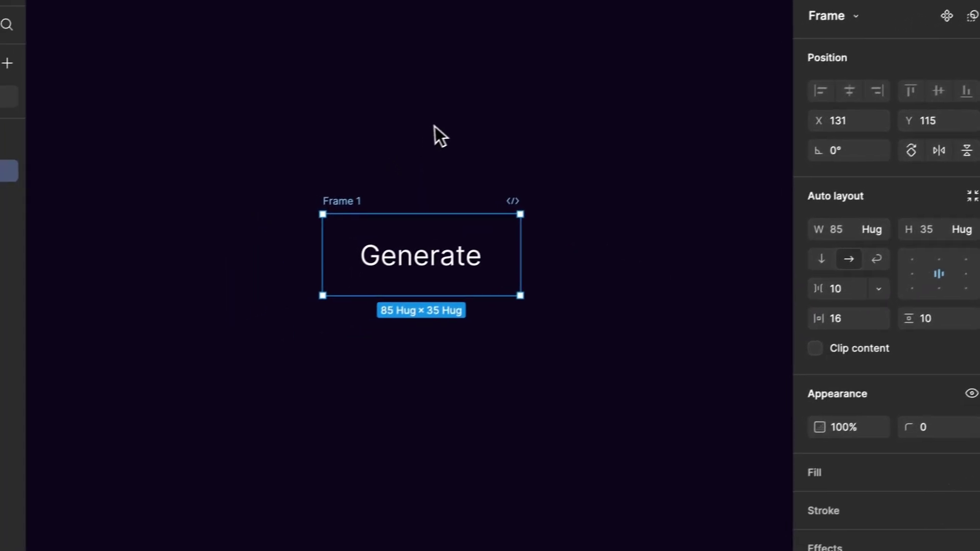
# Find the mdi:stars icon with the Iconify plugin by searching for stars, and place it inside the Generate frame.
pyautogui.click(589, 507)
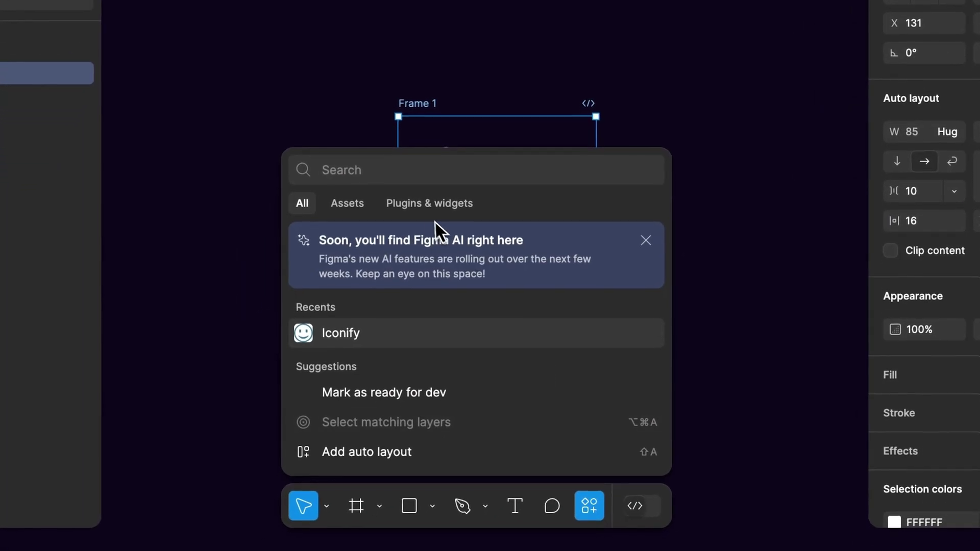
pyautogui.click(427, 210)
pyautogui.click(397, 240)
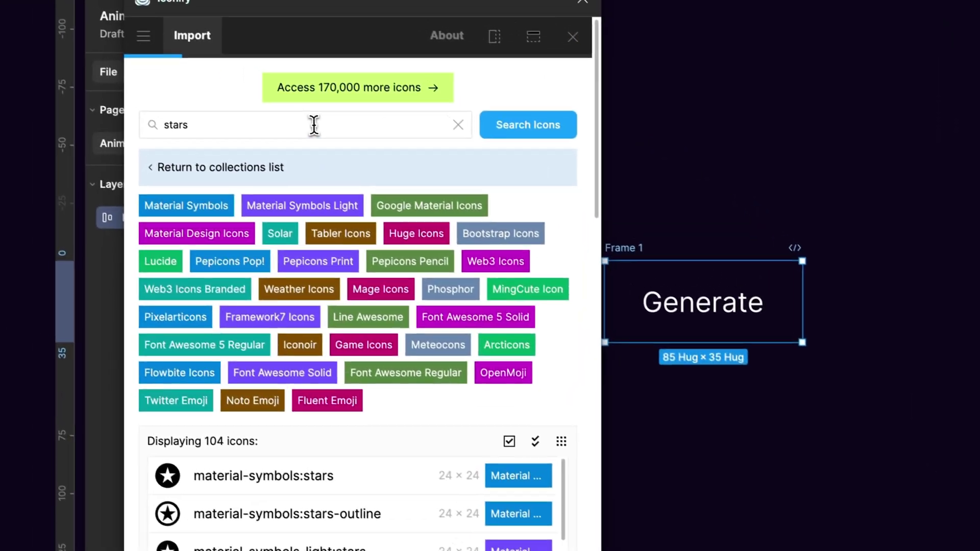
pyautogui.scroll(-6, 315, 329)
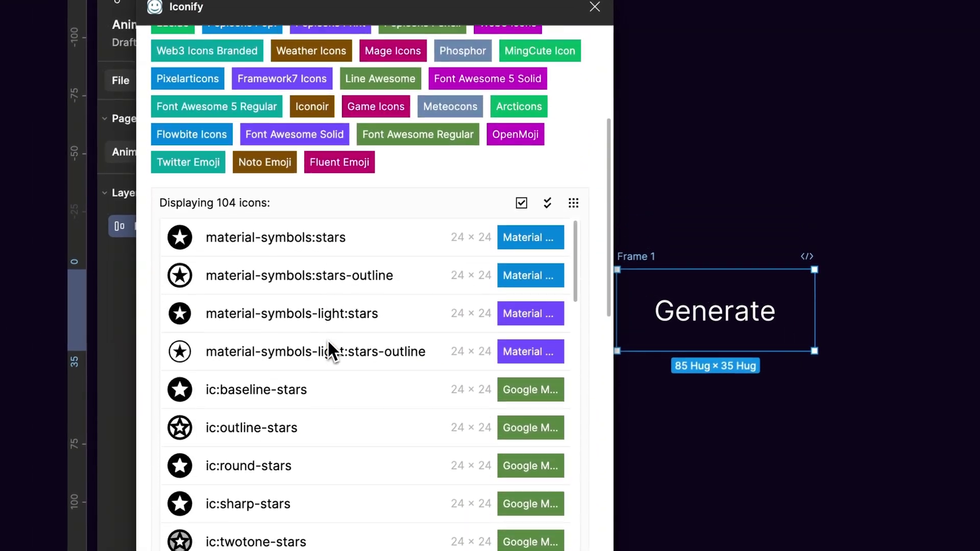
pyautogui.scroll(-2, 327, 339)
pyautogui.moveTo(175, 394); pyautogui.dragTo(725, 335)
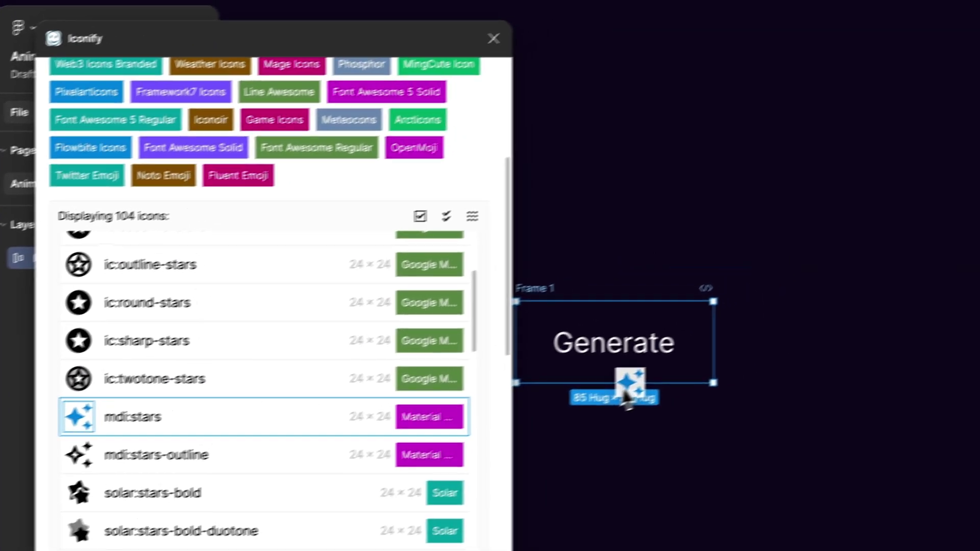
pyautogui.moveTo(557, 388); pyautogui.dragTo(550, 379)
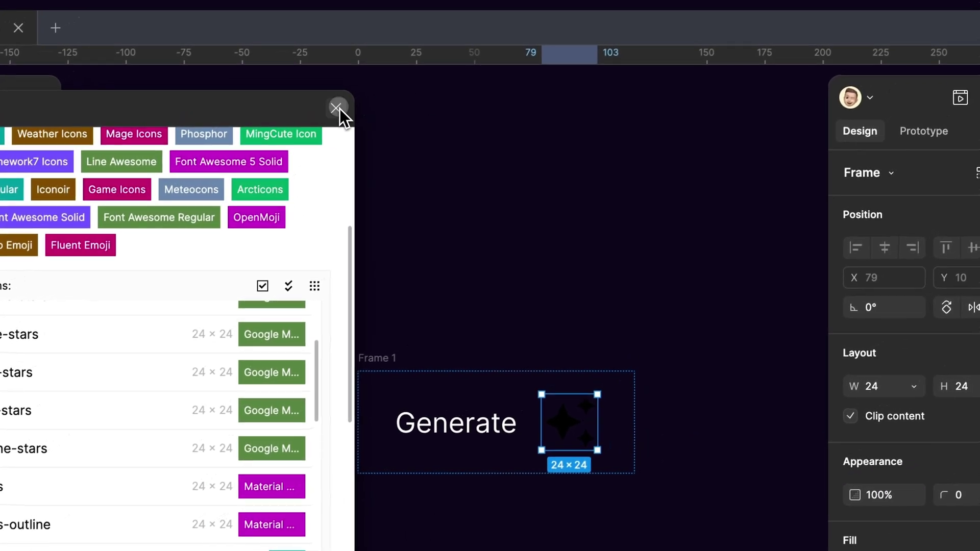
pyautogui.click(426, 60)
# Scale the stars icon proportionally to a height of 15.
pyautogui.press('k')
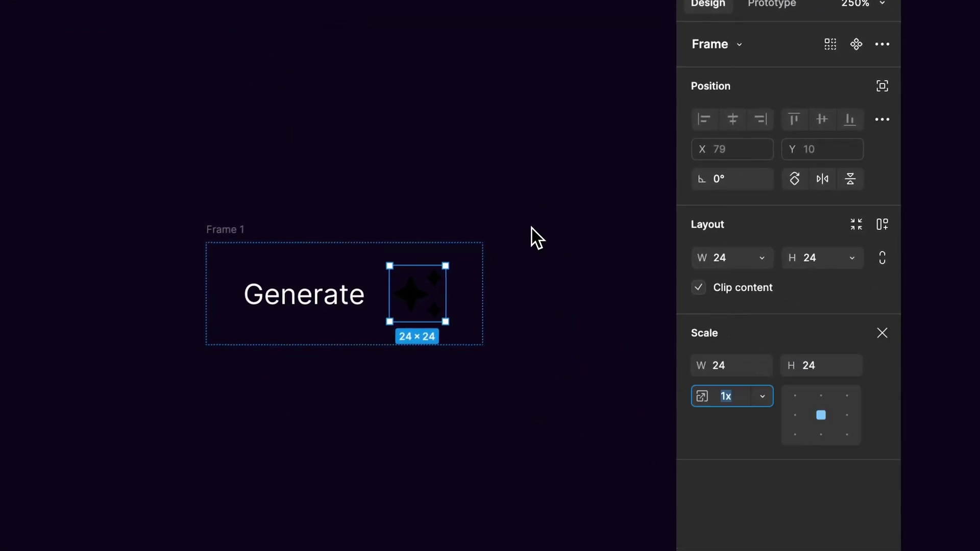
pyautogui.click(823, 366)
pyautogui.write('1')
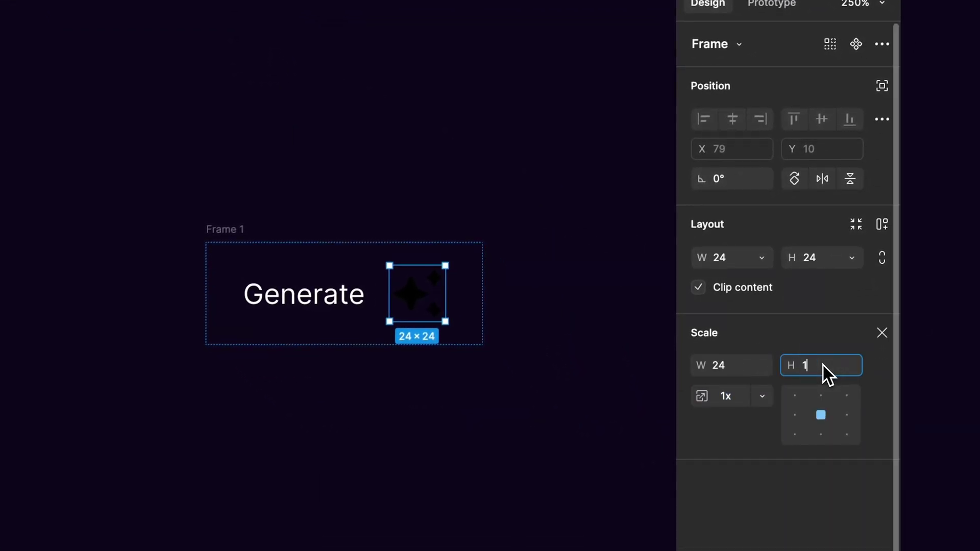
pyautogui.write('5')
pyautogui.press('Return')
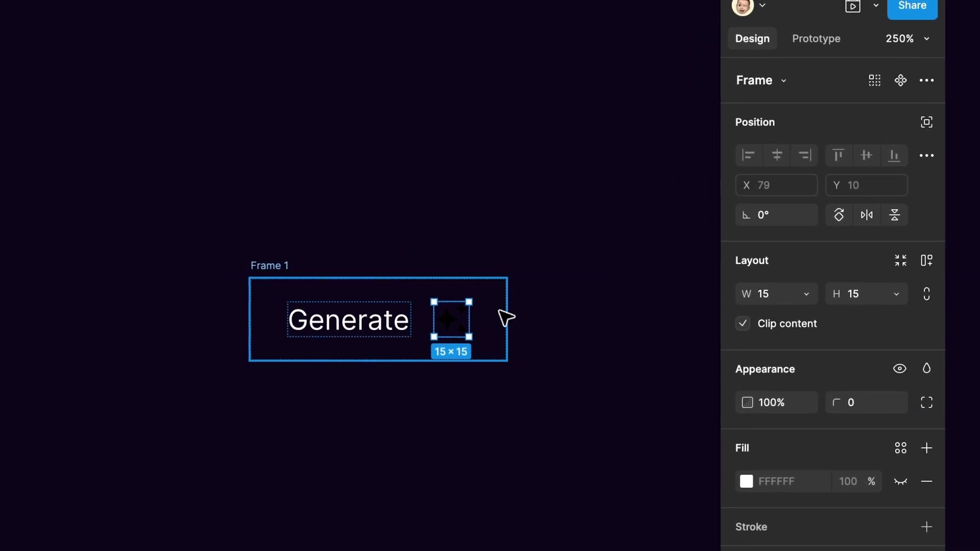
# Set the spacing between the text and the icon in the auto layout frame to 5.
pyautogui.click(506, 317)
pyautogui.hotkey('shift', 'a')
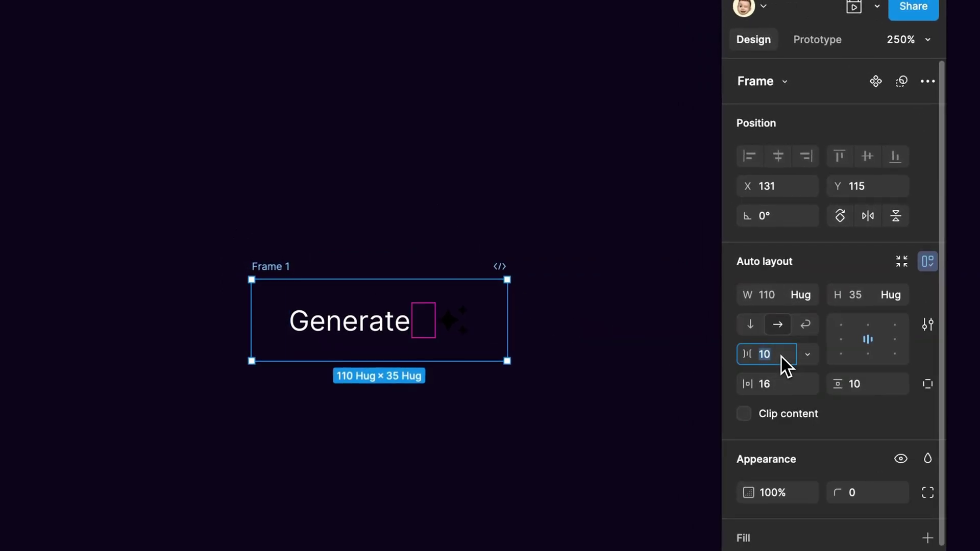
pyautogui.write('5')
pyautogui.press('Return')
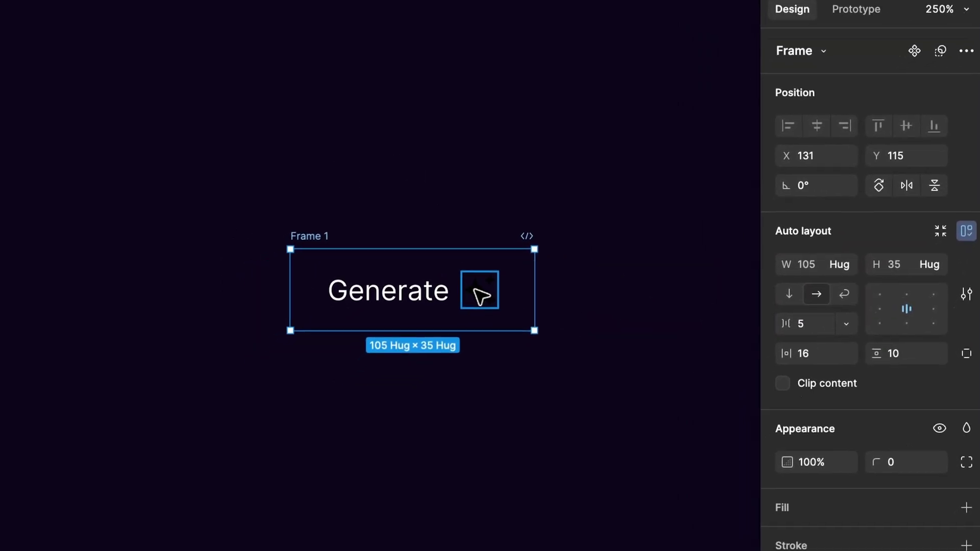
# Move the stars icon in front of the Generate text and recolour it white.
pyautogui.click(444, 324)
pyautogui.press('Left')
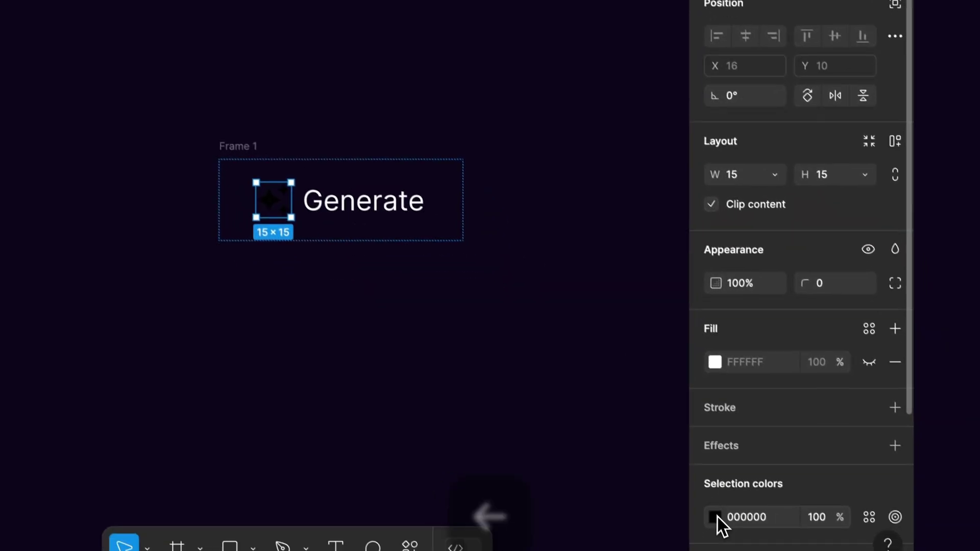
pyautogui.click(718, 519)
pyautogui.moveTo(536, 255); pyautogui.dragTo(342, 1)
pyautogui.click(304, 118)
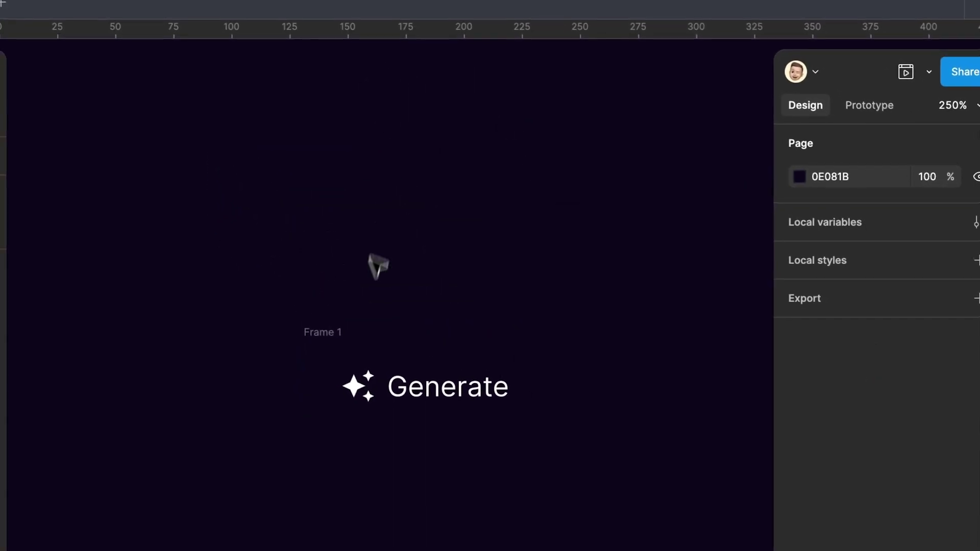
# Set the Generate frame's vertical padding to 12 and its height to 46.
pyautogui.click(271, 189)
pyautogui.click(914, 363)
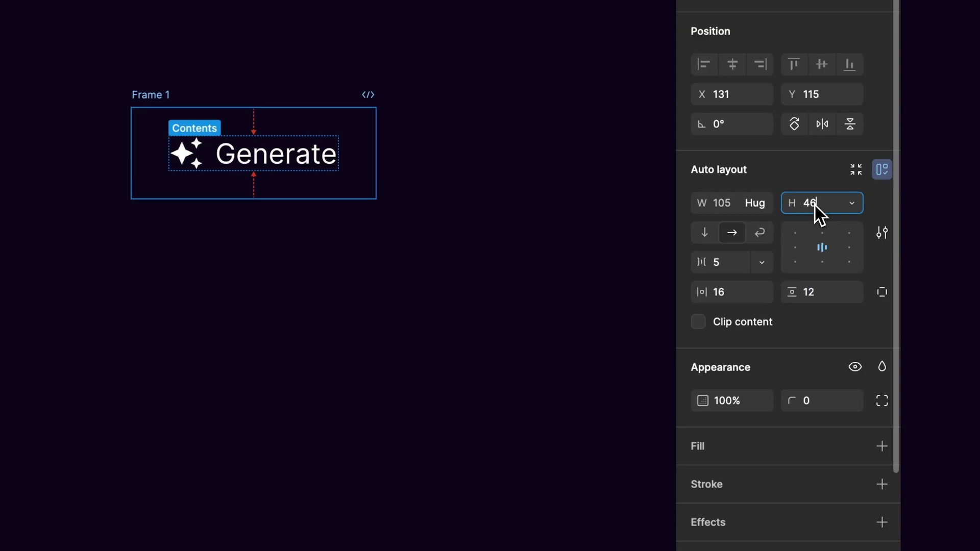
pyautogui.write('46')
pyautogui.press('Return')
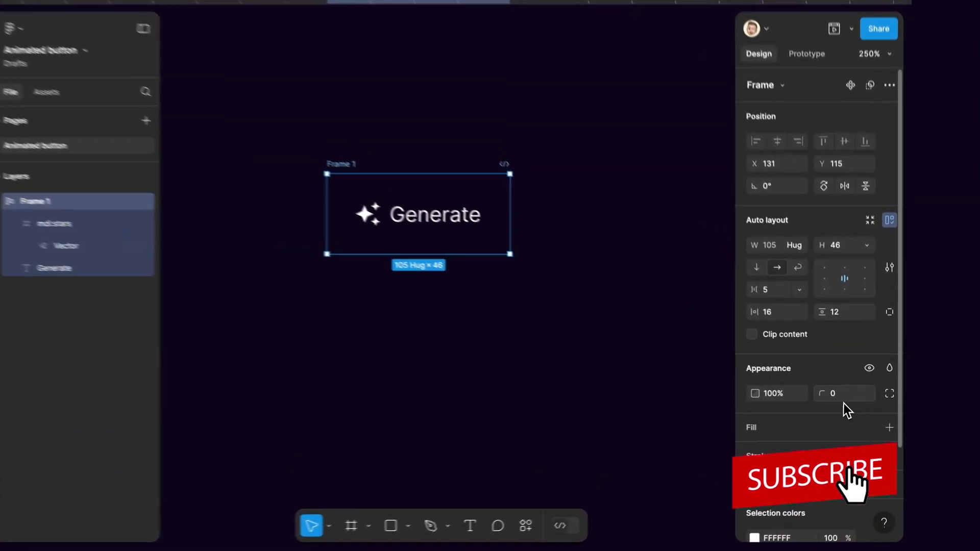
# Round the Generate frame's corners with a radius of 100.
pyautogui.click(848, 397)
pyautogui.write('10')
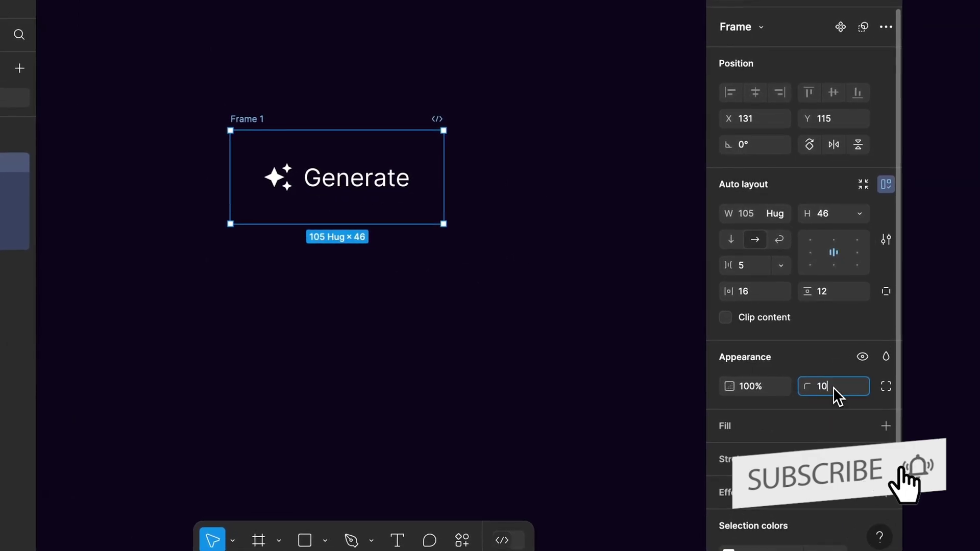
pyautogui.write('0')
pyautogui.press('Return')
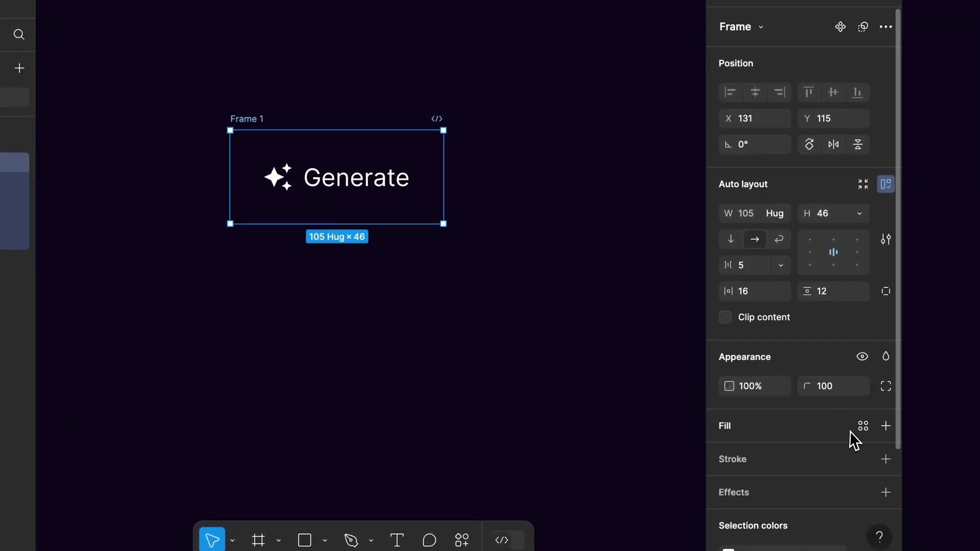
# Add a 160C2C fill at 90% opacity to the Generate frame.
pyautogui.click(886, 426)
pyautogui.scroll(-3, 888, 431)
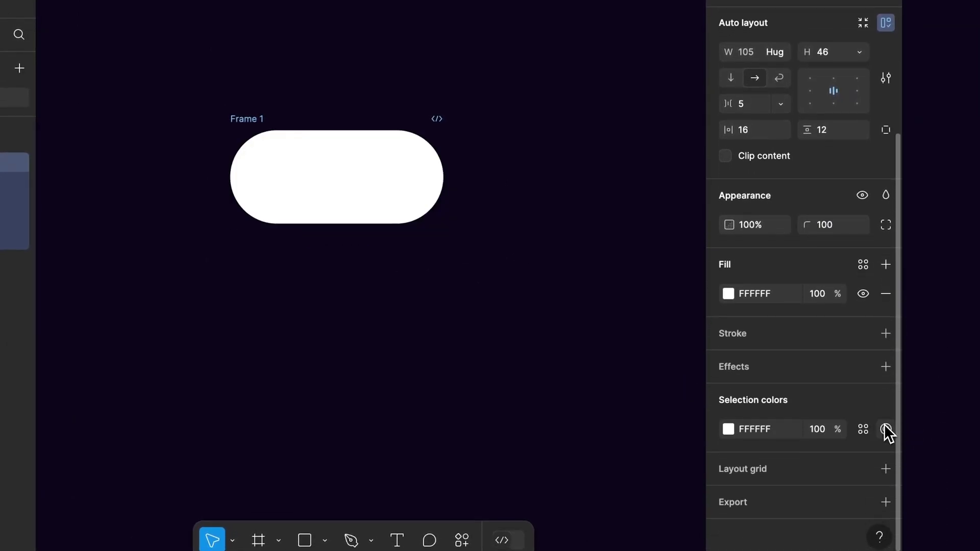
pyautogui.click(728, 294)
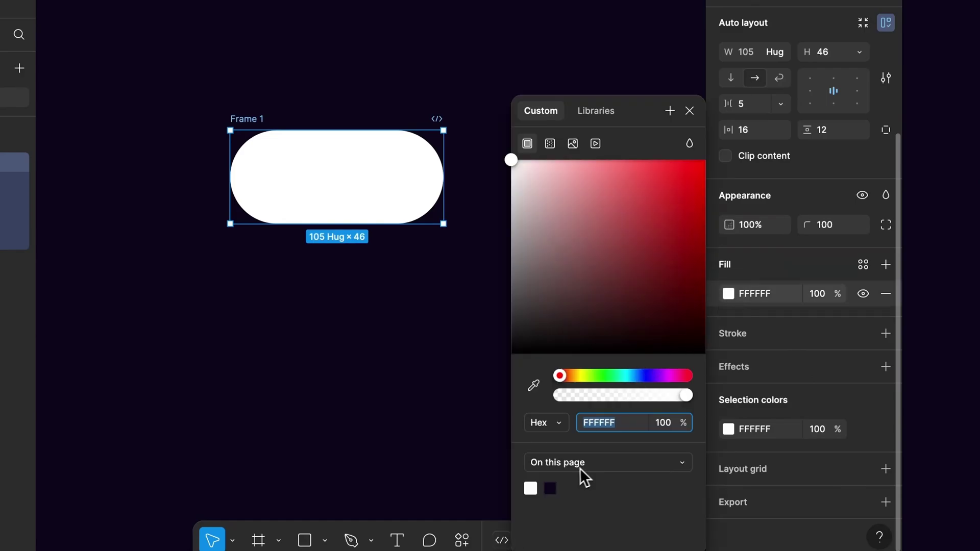
pyautogui.write('160C2A')
pyautogui.press('Return')
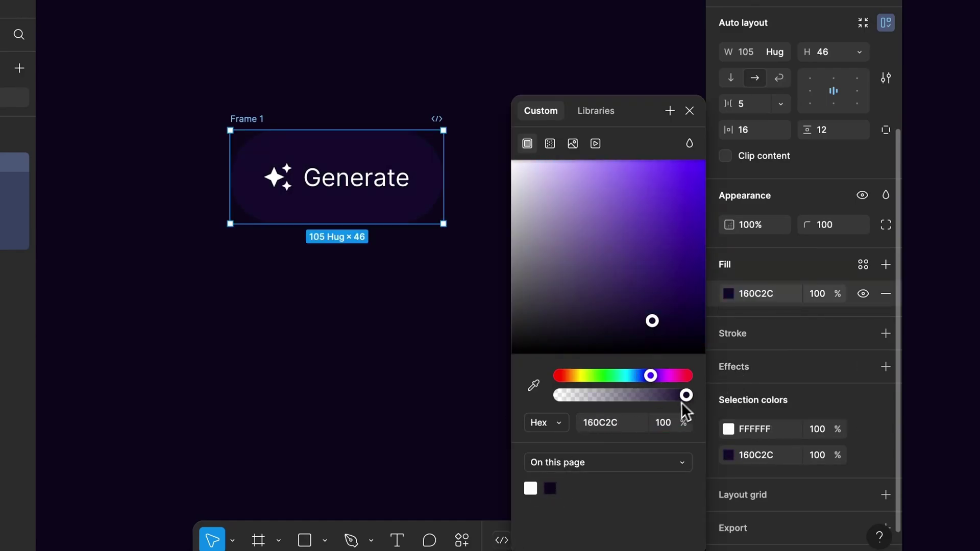
pyautogui.click(670, 420)
pyautogui.write('90')
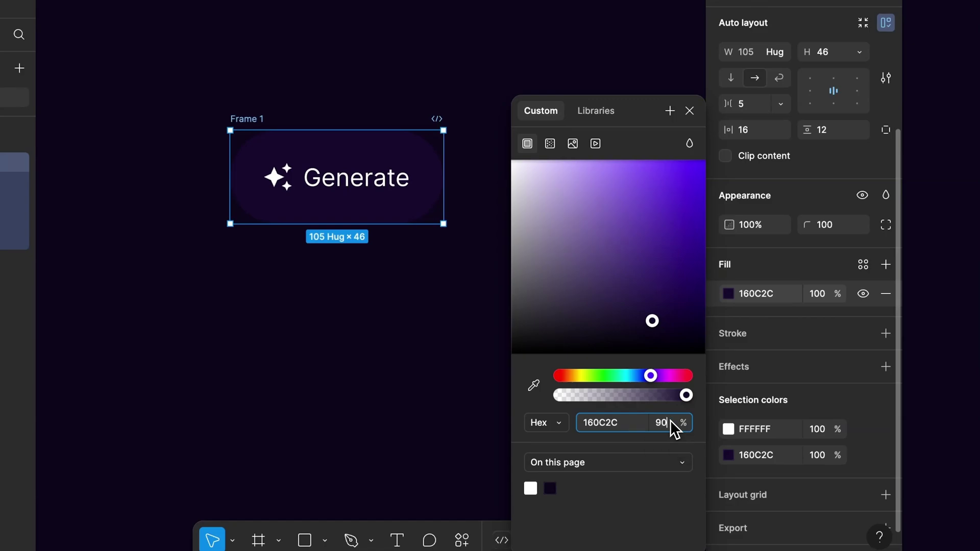
pyautogui.press('Return')
# Add a background blur effect of 30 to the Generate frame.
pyautogui.scroll(-1, 803, 508)
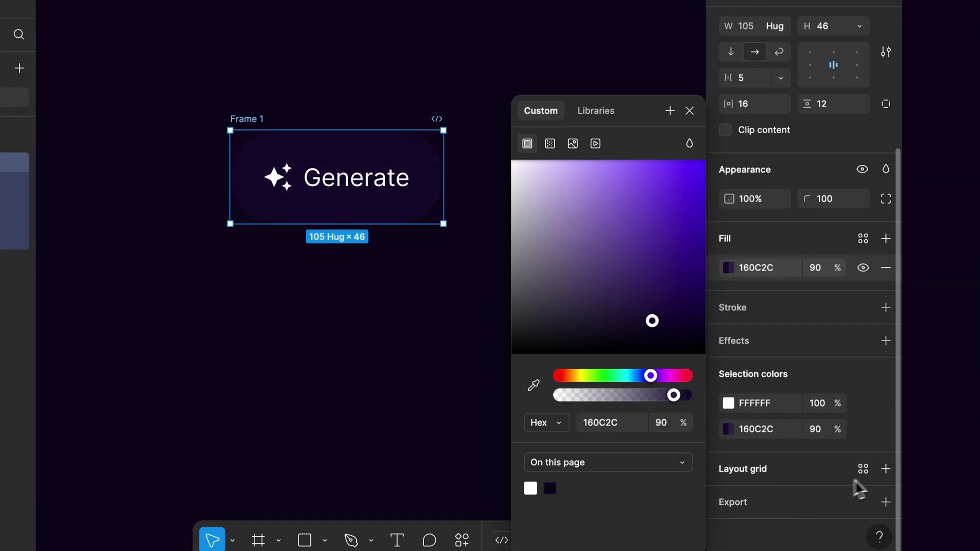
pyautogui.click(886, 341)
pyautogui.click(793, 370)
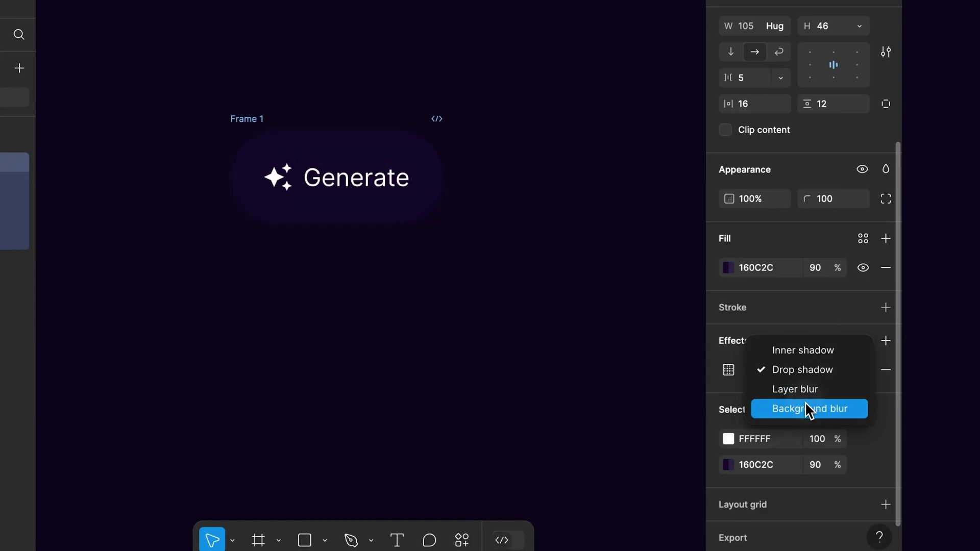
pyautogui.click(806, 403)
pyautogui.click(729, 372)
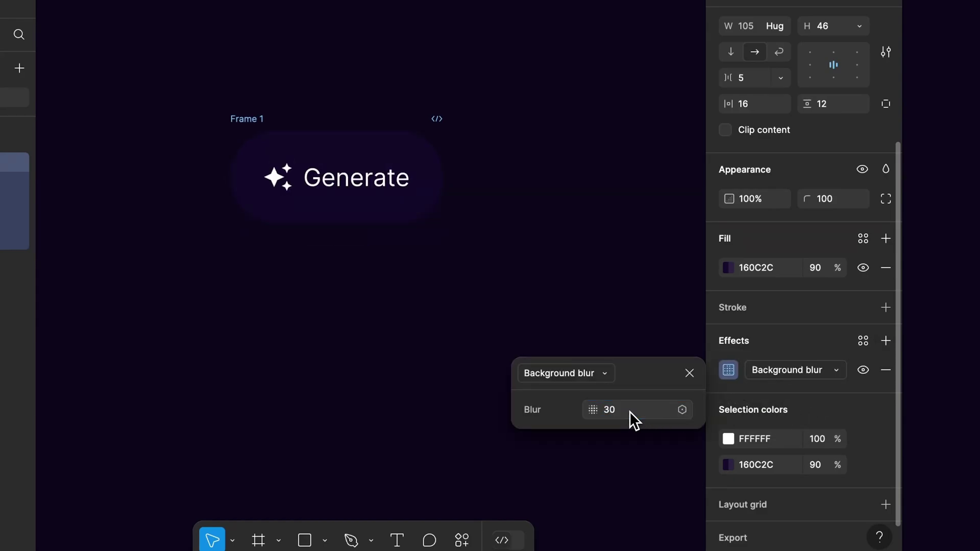
pyautogui.click(582, 172)
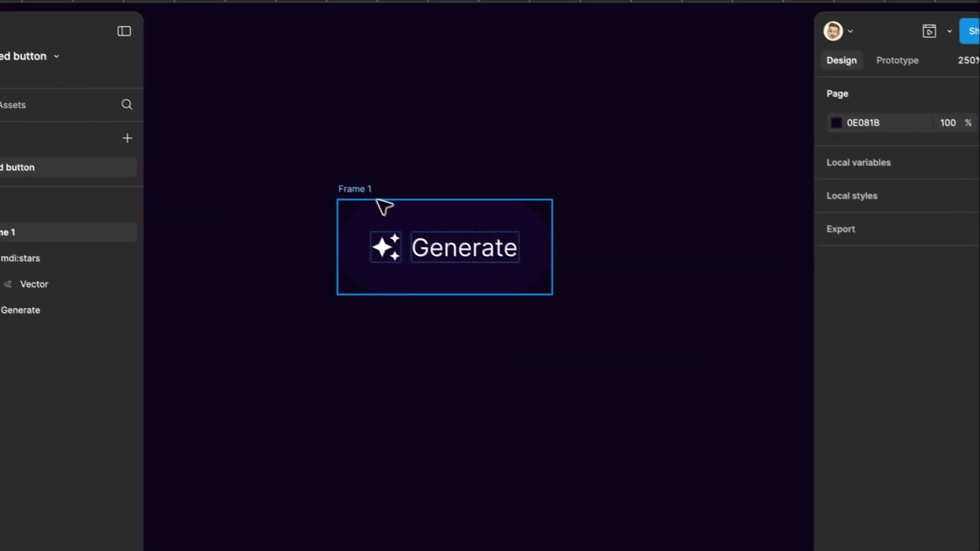
# Rename the Generate frame as Label and wrap it in a new auto layout frame with horizontal and vertical padding of 2.
pyautogui.click(255, 125)
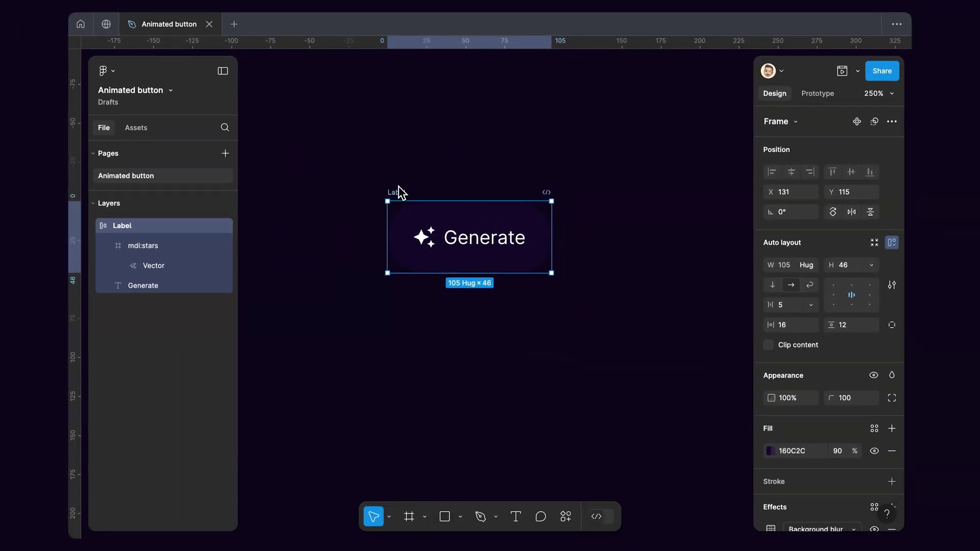
pyautogui.hotkey('shift', 'a')
pyautogui.click(846, 323)
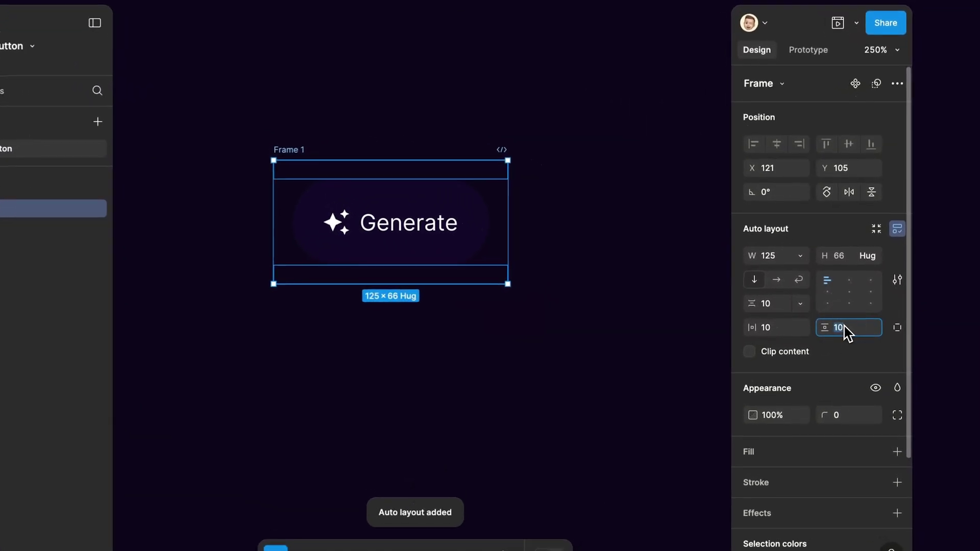
pyautogui.write('2')
pyautogui.click(778, 330)
pyautogui.write('2')
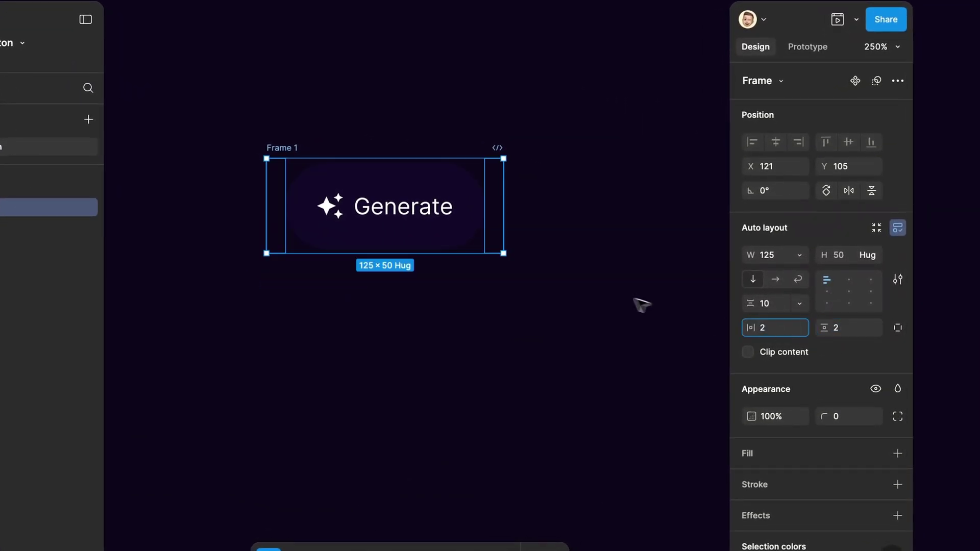
# Rename the new outer frame as Button.
pyautogui.doubleClick(334, 161)
pyautogui.write('Button')
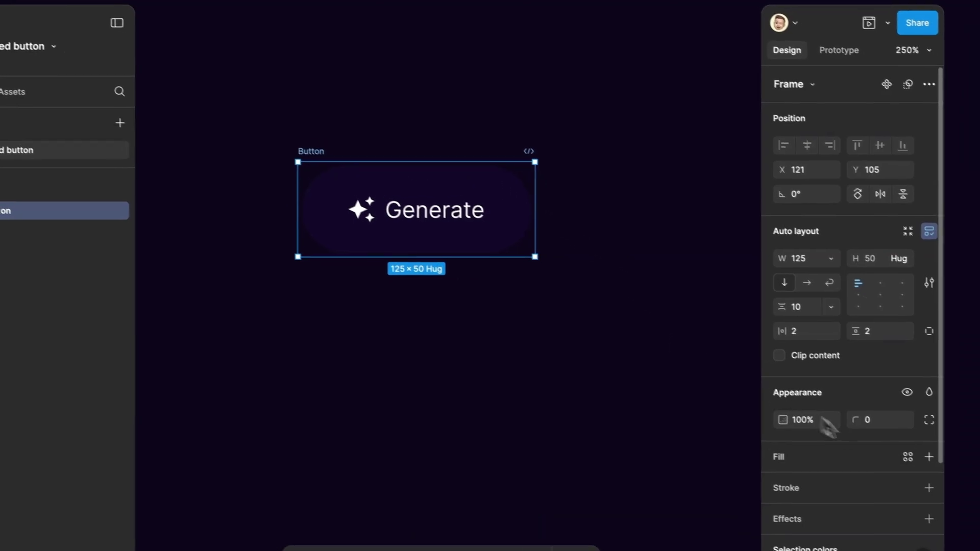
# Set the Button frame's corner radius to 100 and give it an angular gradient fill.
pyautogui.click(945, 464)
pyautogui.scroll(-3, 952, 478)
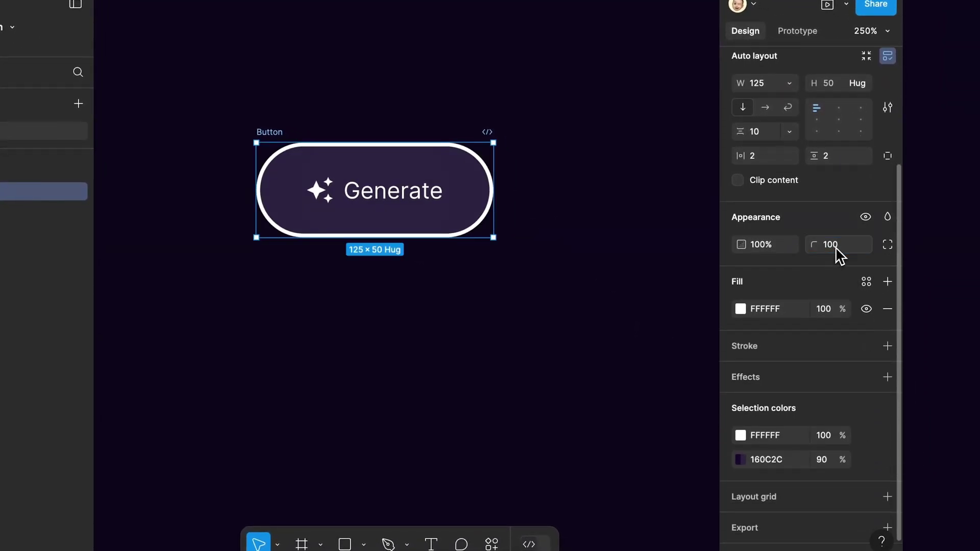
pyautogui.click(741, 310)
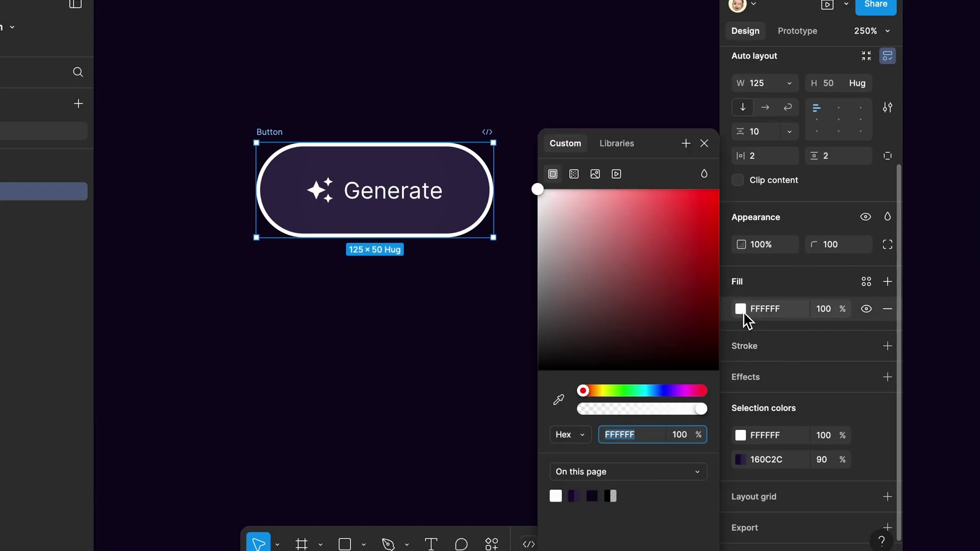
pyautogui.click(580, 175)
pyautogui.click(582, 206)
pyautogui.click(585, 241)
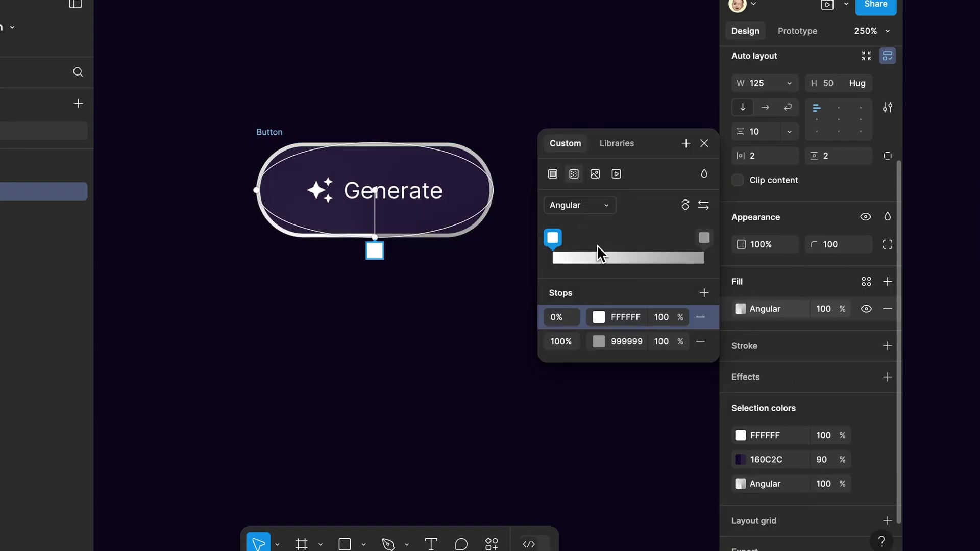
# Move the gradient's grey end stop to 50% and add intermediate stops at 16%, 25% and 37%.
pyautogui.moveTo(374, 249); pyautogui.dragTo(340, 117)
pyautogui.moveTo(406, 124); pyautogui.dragTo(432, 125)
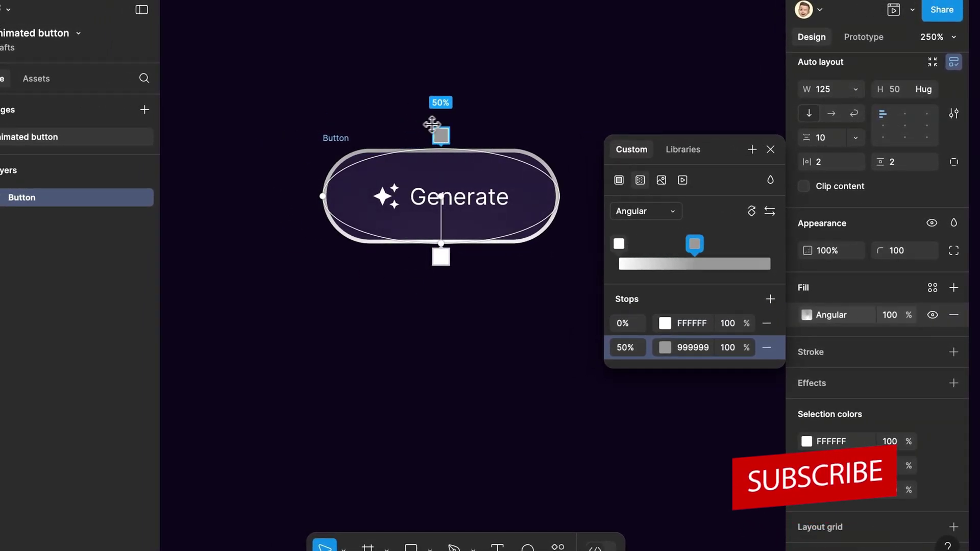
pyautogui.click(643, 248)
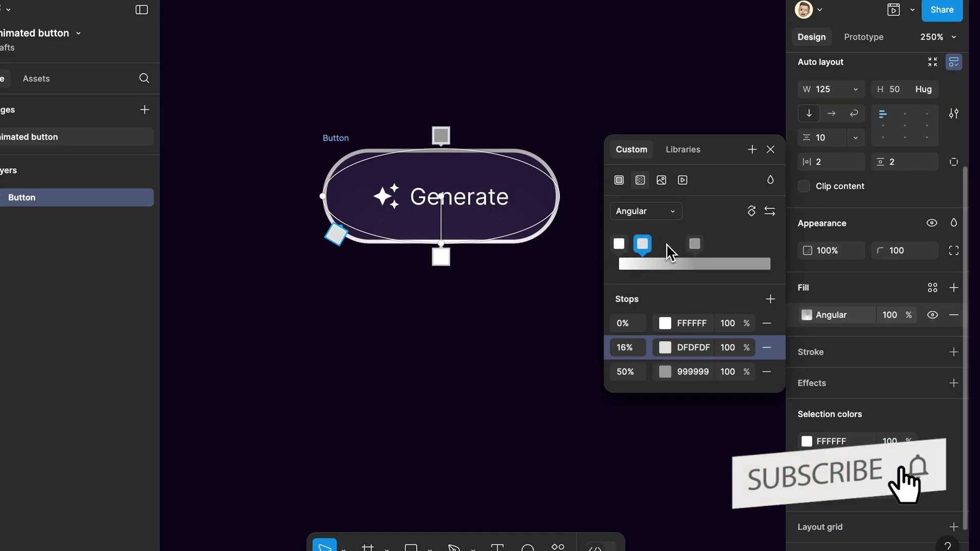
pyautogui.click(674, 250)
pyautogui.click(658, 246)
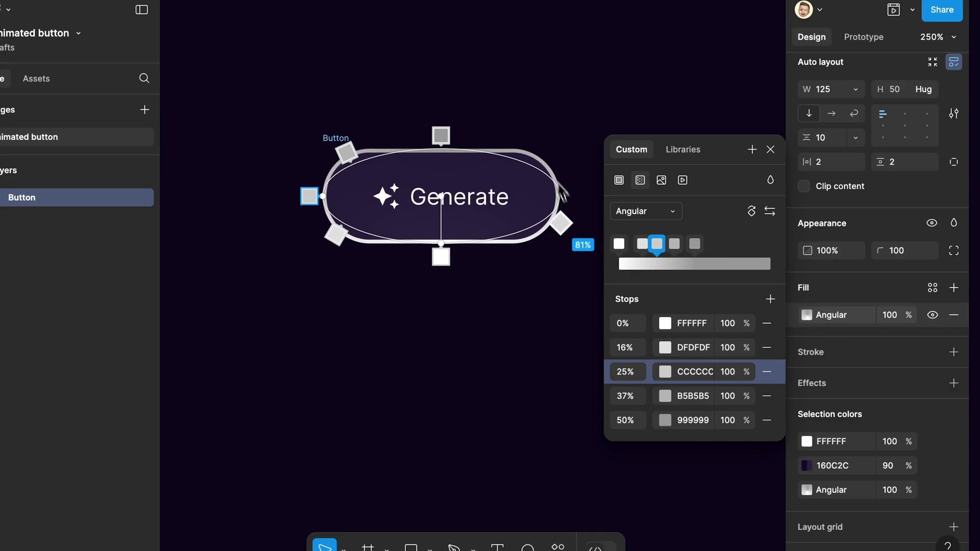
# Set the gradient's 50% and 0% stops to the dark colour 09081B, copying the hex value between them.
pyautogui.click(442, 135)
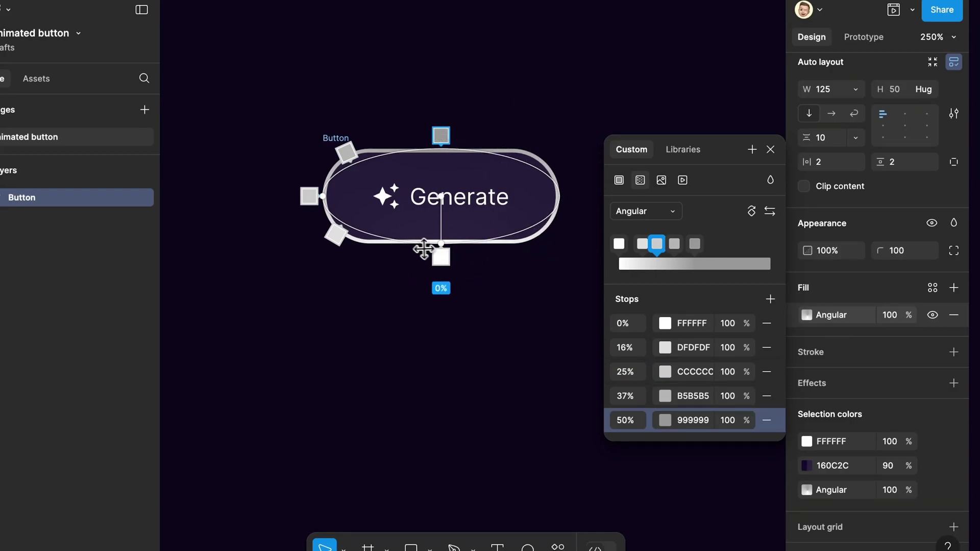
pyautogui.click(666, 419)
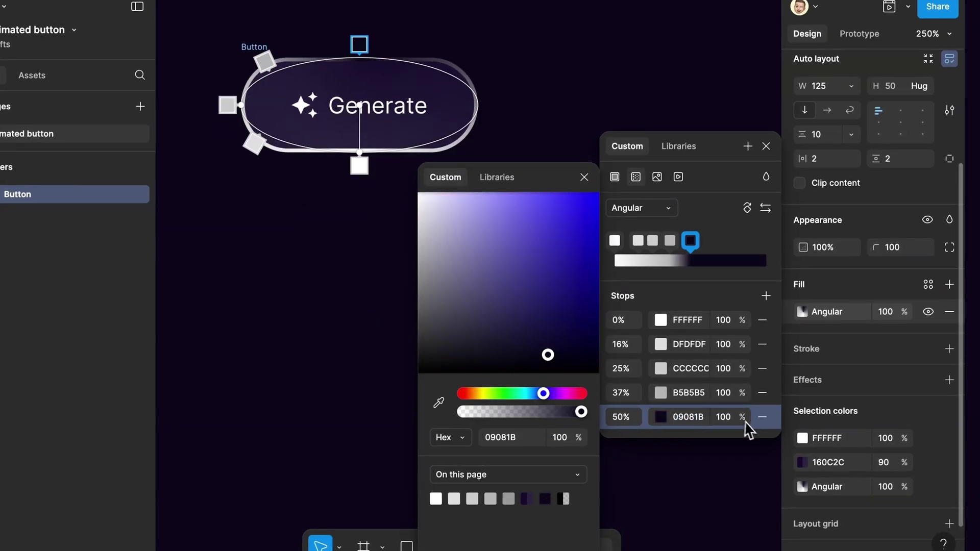
pyautogui.click(688, 417)
pyautogui.press('super+c')
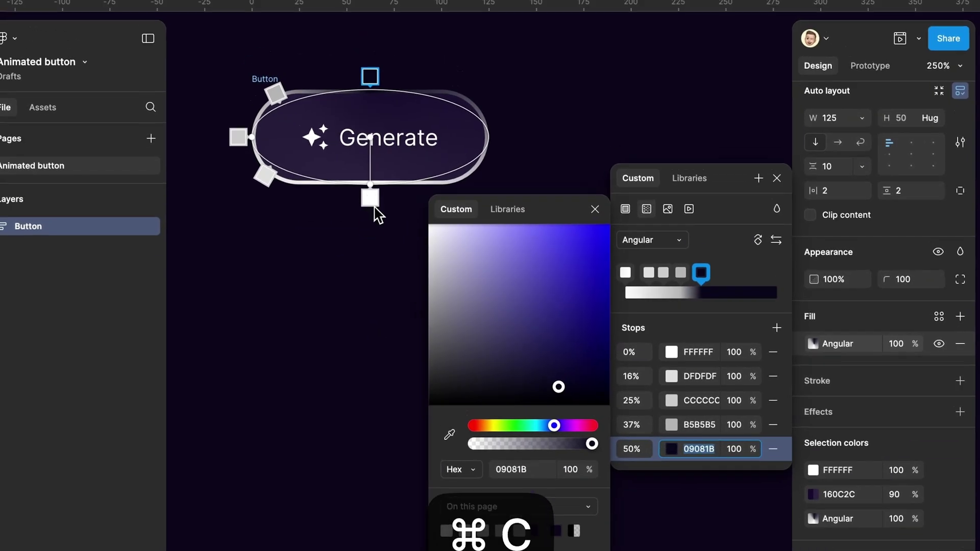
pyautogui.click(360, 166)
pyautogui.click(688, 320)
pyautogui.press('super+v')
# Set the gradient's 37% stop to the bright blue 00B2FF.
pyautogui.click(265, 62)
pyautogui.click(688, 392)
pyautogui.write('0E7ED4')
pyautogui.moveTo(667, 141); pyautogui.dragTo(673, 145)
pyautogui.moveTo(577, 416); pyautogui.dragTo(574, 416)
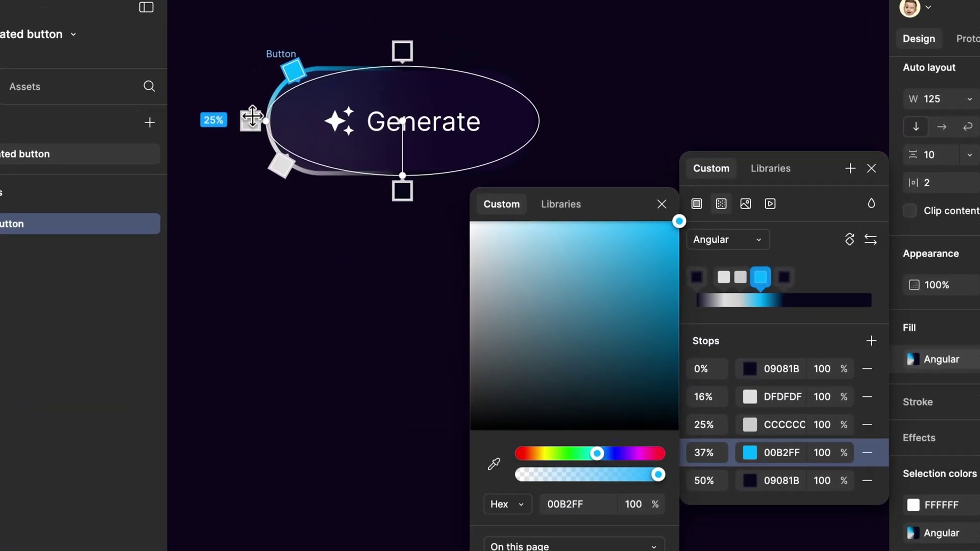
# Recolour the gradient's 25% stop to 4D00FF and its 16% stop to CC00FF.
pyautogui.click(228, 83)
pyautogui.moveTo(499, 416); pyautogui.dragTo(596, 416)
pyautogui.moveTo(613, 224); pyautogui.dragTo(713, 144)
pyautogui.click(259, 127)
pyautogui.moveTo(499, 416); pyautogui.dragTo(608, 419)
pyautogui.moveTo(613, 225); pyautogui.dragTo(661, 179)
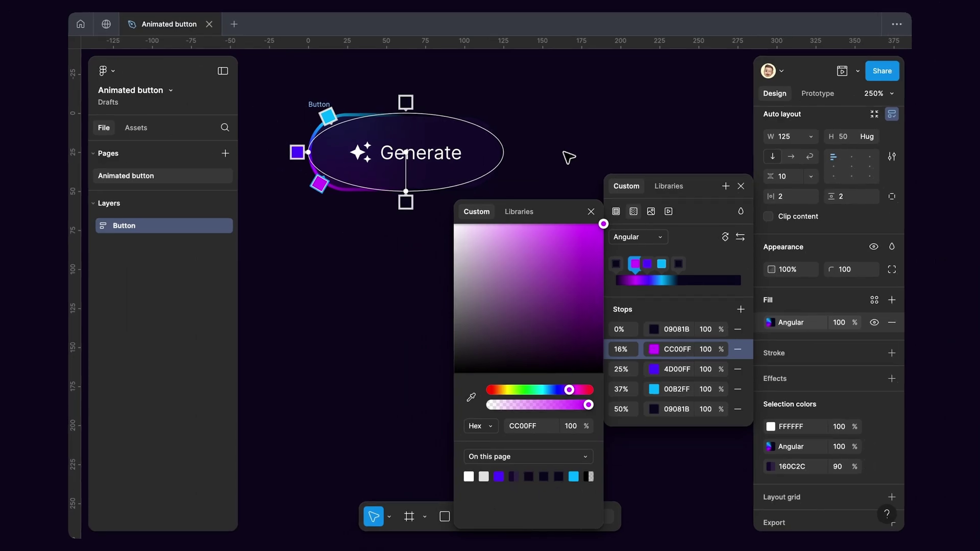
# Turn the Button frame into a component and add three variants to it.
pyautogui.click(854, 134)
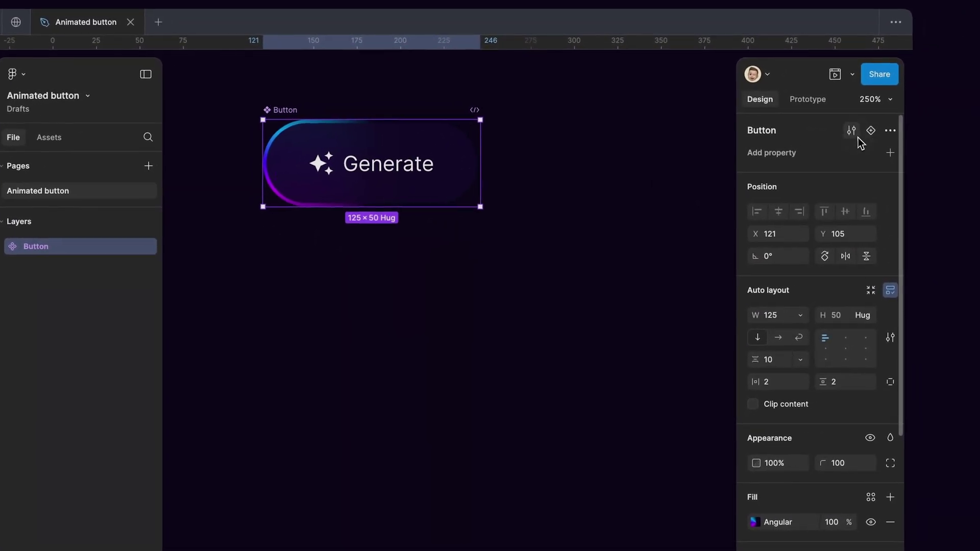
pyautogui.click(870, 131)
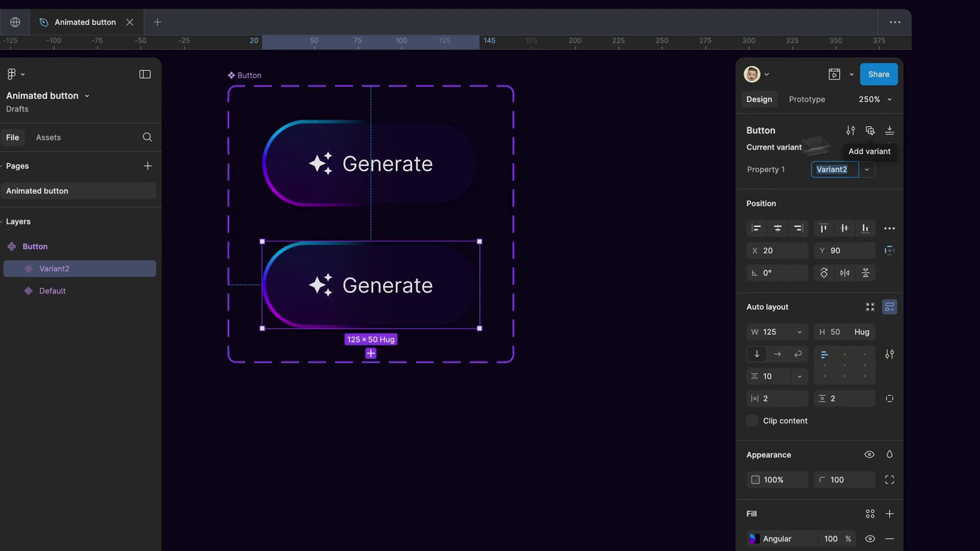
pyautogui.scroll(-4, 405, 257)
pyautogui.scroll(-2, 401, 245)
pyautogui.click(389, 221)
pyautogui.click(390, 288)
pyautogui.scroll(1, 387, 290)
pyautogui.hscroll(1, 387, 290)
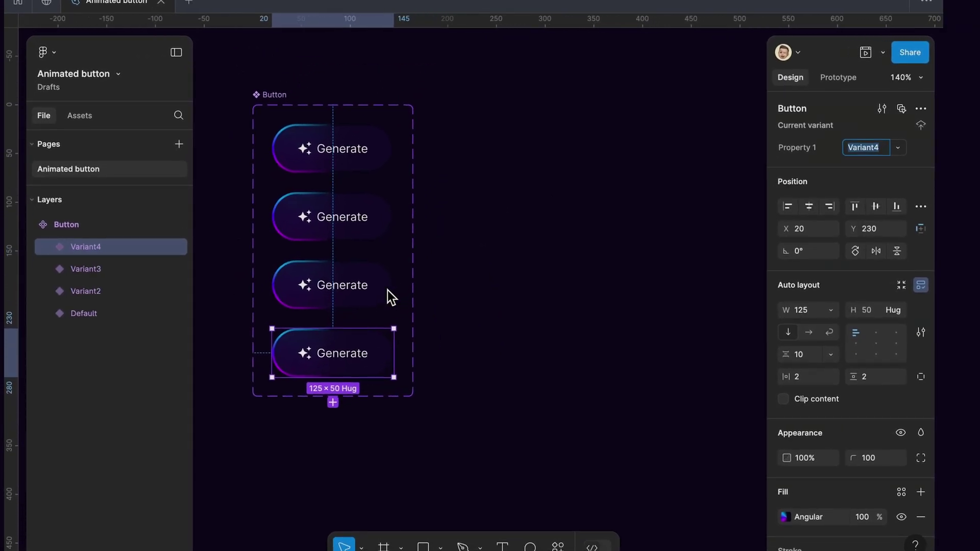
pyautogui.hscroll(1, 387, 290)
pyautogui.hscroll(-1, 388, 290)
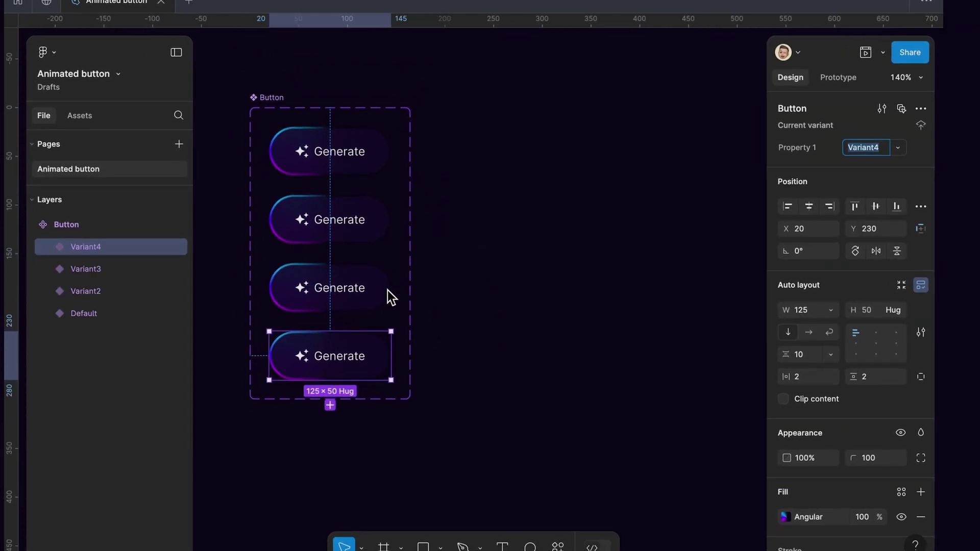
pyautogui.click(512, 315)
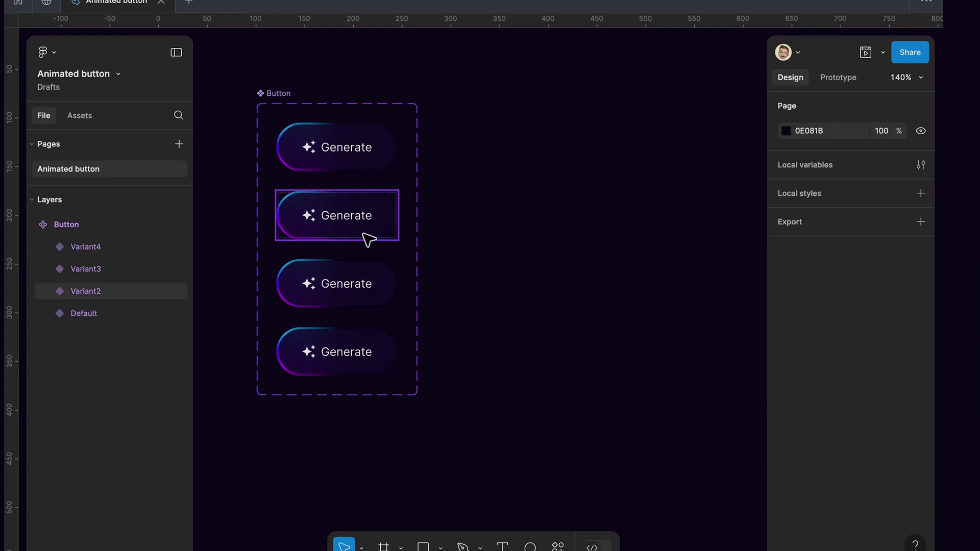
# Rotate Variant2's angular gradient by 90° so its colours face up, and stretch it to the button's width and height.
pyautogui.click(367, 159)
pyautogui.click(371, 215)
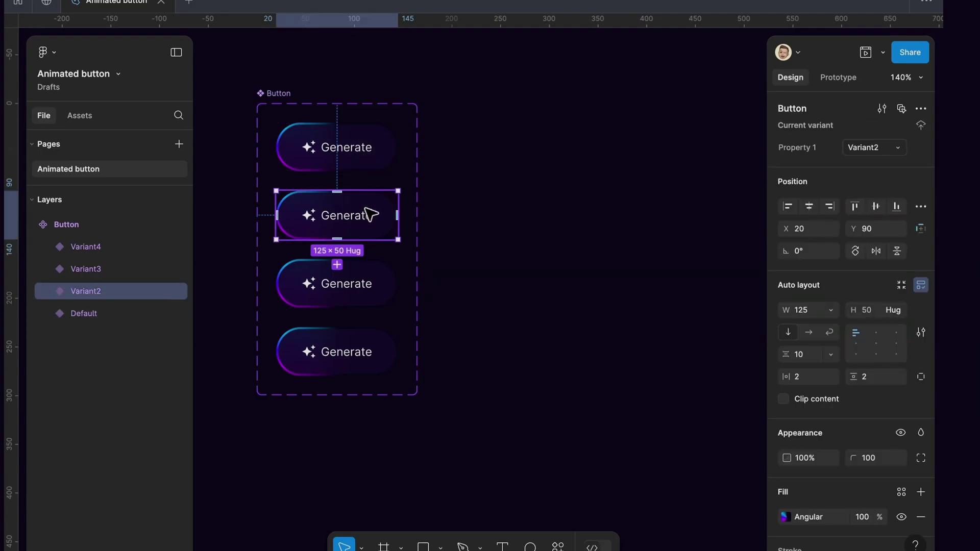
pyautogui.scroll(-3, 860, 477)
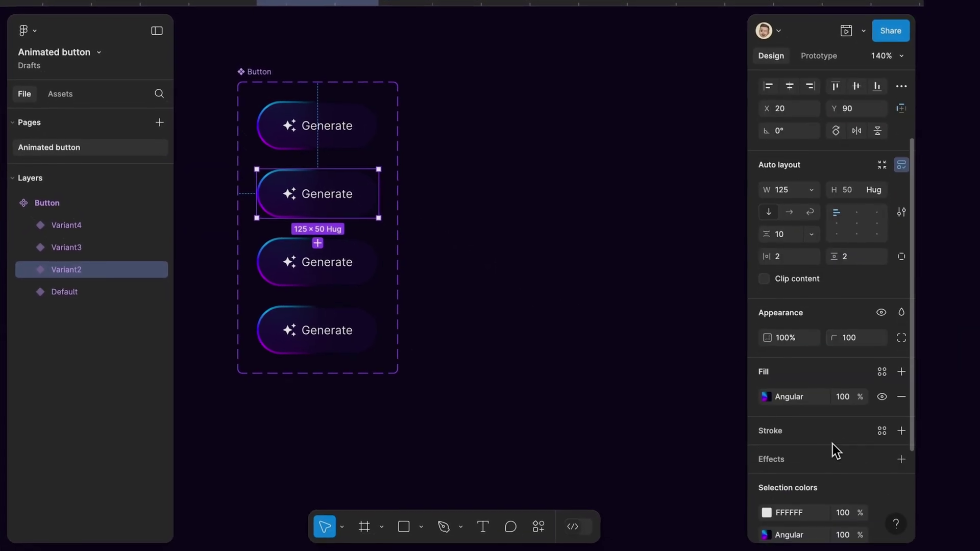
pyautogui.click(786, 418)
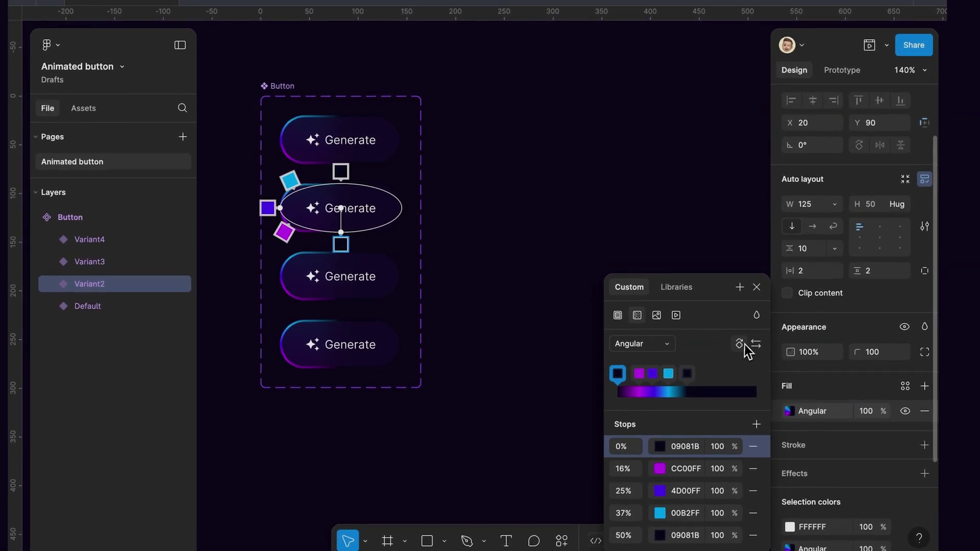
pyautogui.click(739, 346)
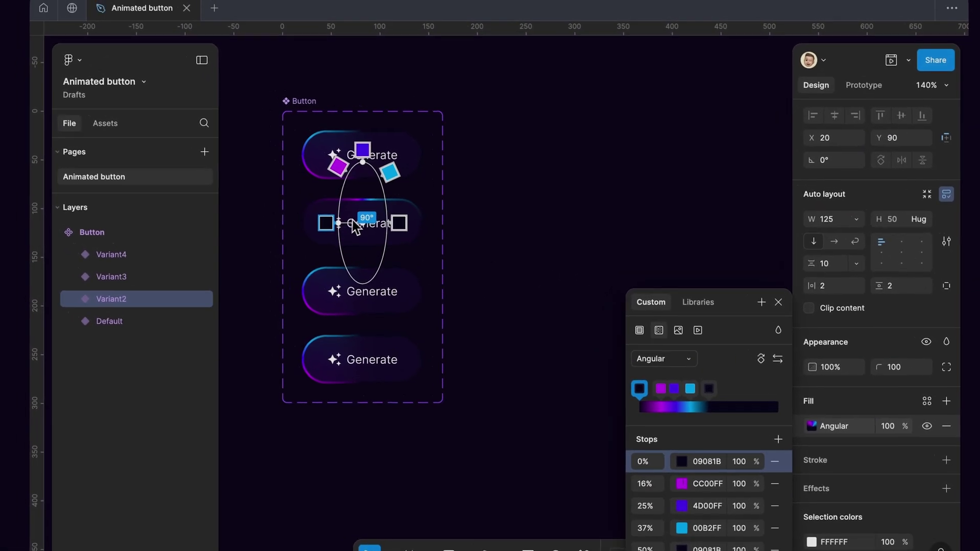
pyautogui.moveTo(316, 209); pyautogui.dragTo(291, 211)
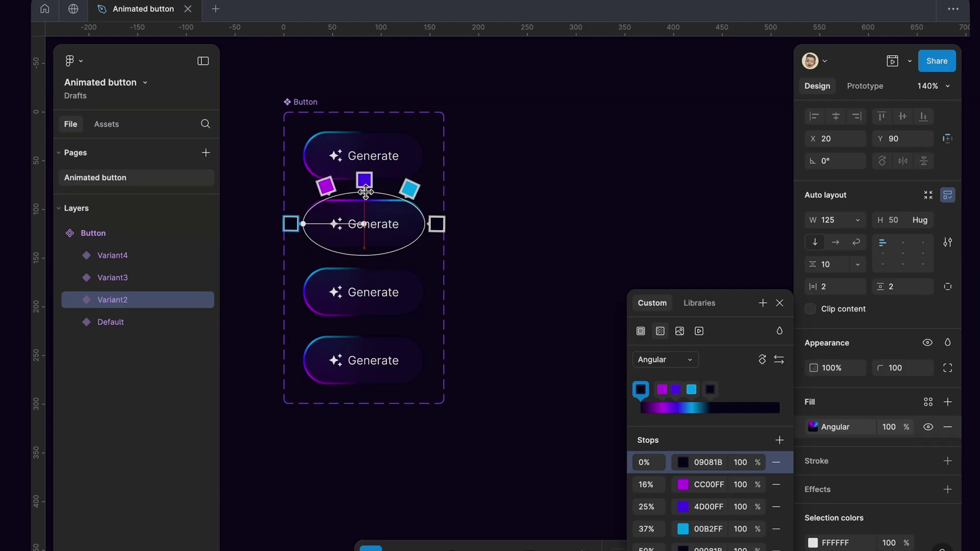
# Rotate Variant3's angular gradient by 180° so its colours fall on the button's right edge.
pyautogui.click(400, 284)
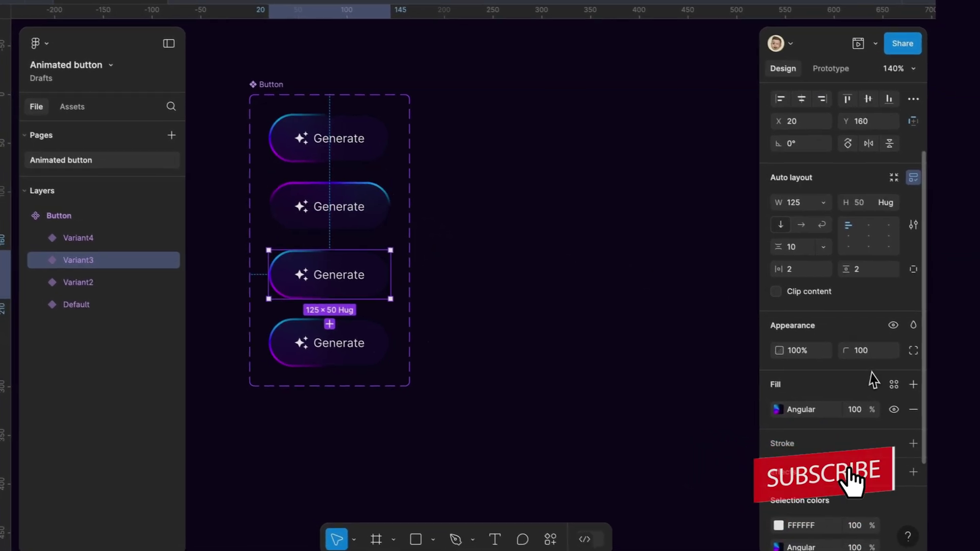
pyautogui.click(778, 409)
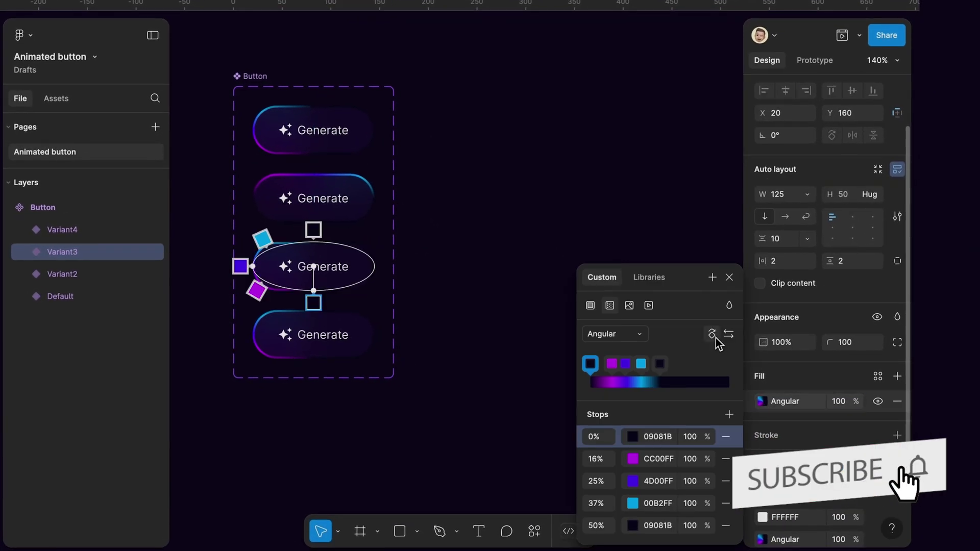
pyautogui.click(713, 334)
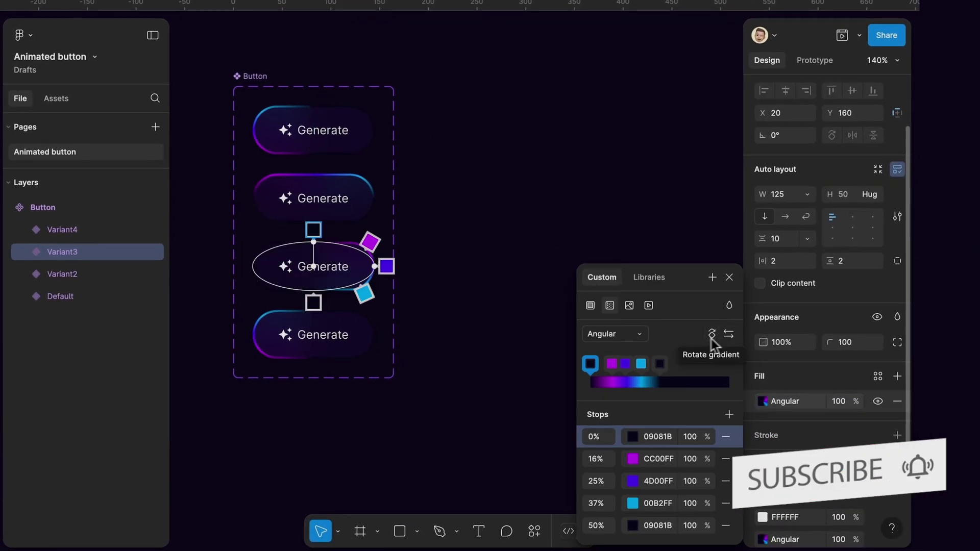
# Rotate Variant4's angular gradient so its colours face down, and fit its handles to the button's width and height.
pyautogui.click(289, 339)
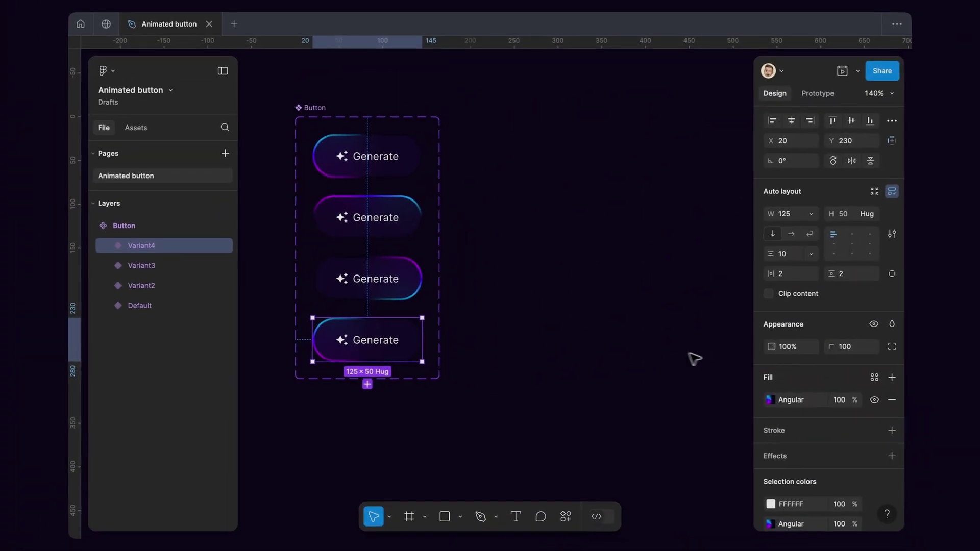
pyautogui.click(769, 399)
pyautogui.click(724, 340)
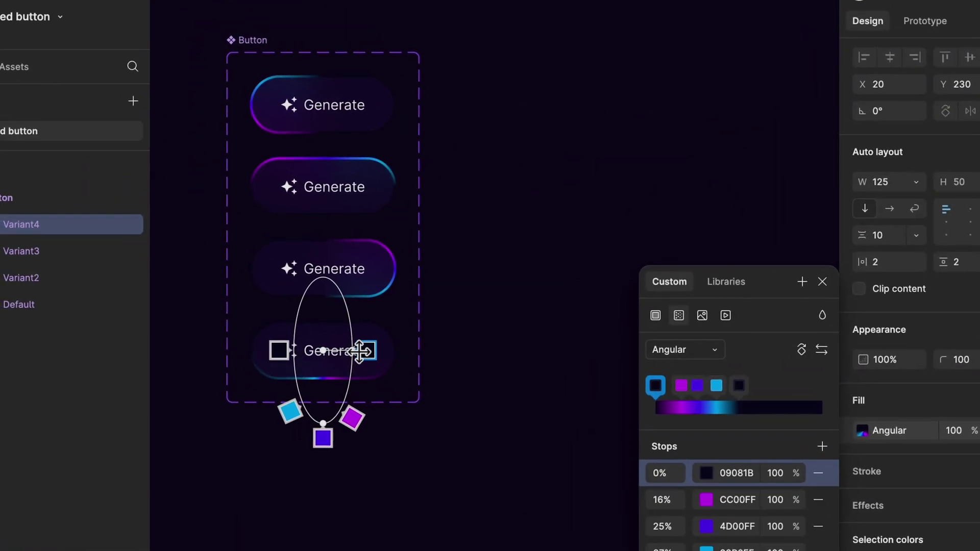
pyautogui.moveTo(360, 351); pyautogui.dragTo(394, 353)
pyautogui.moveTo(321, 419); pyautogui.dragTo(322, 382)
pyautogui.press('Escape')
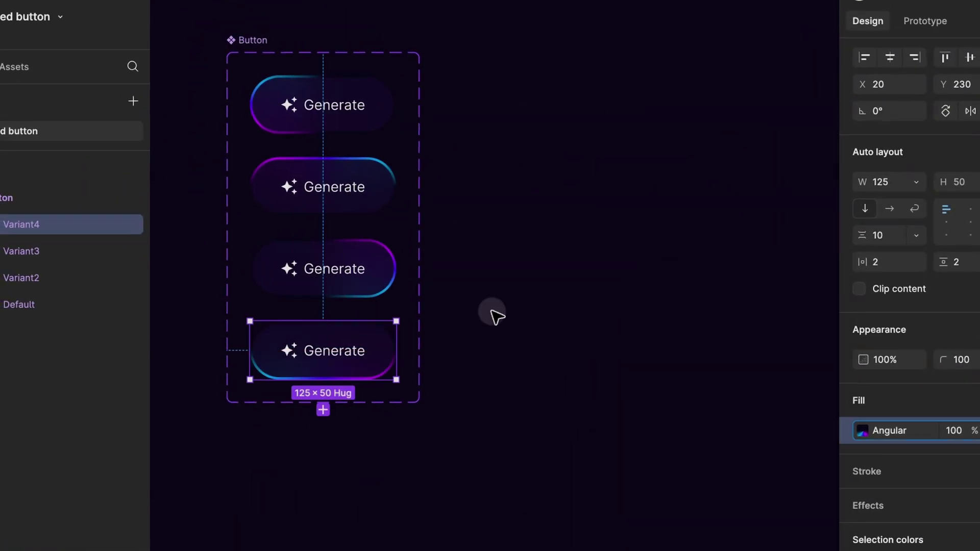
pyautogui.click(498, 318)
# Switch to prototyping and connect the Default variant to Variant2.
pyautogui.hscroll(-3, 491, 311)
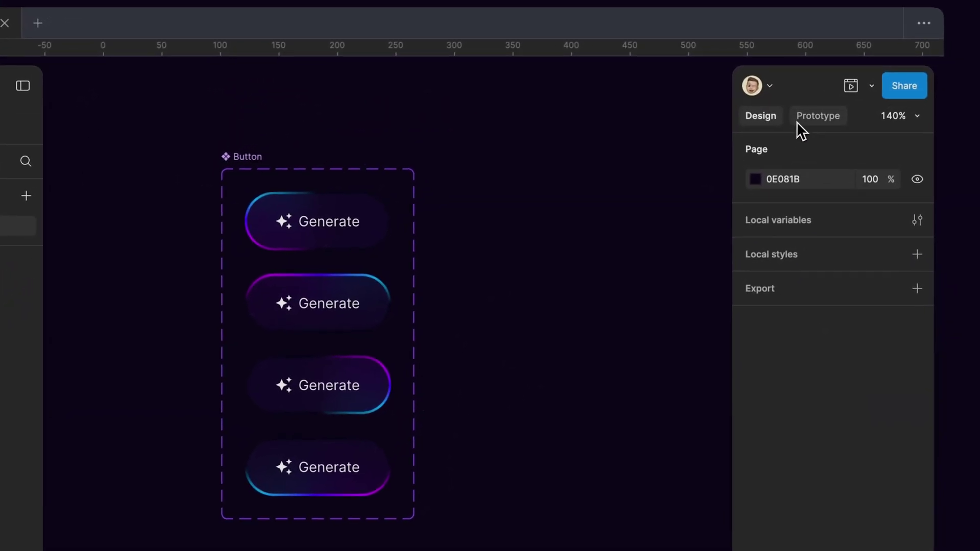
pyautogui.click(799, 123)
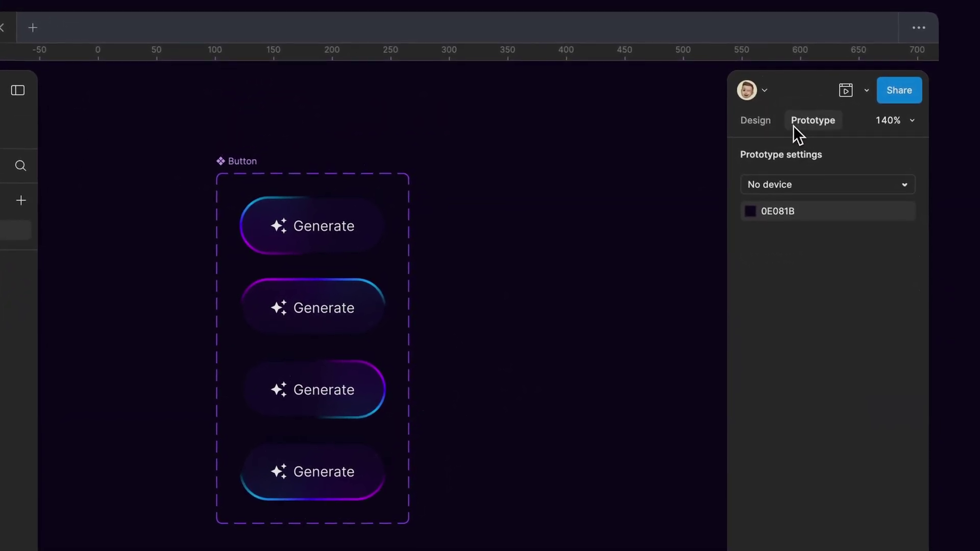
pyautogui.click(336, 246)
pyautogui.moveTo(381, 167); pyautogui.dragTo(380, 196)
pyautogui.hscroll(-3, 570, 243)
pyautogui.scroll(-2, 571, 243)
pyautogui.scroll(3, 567, 209)
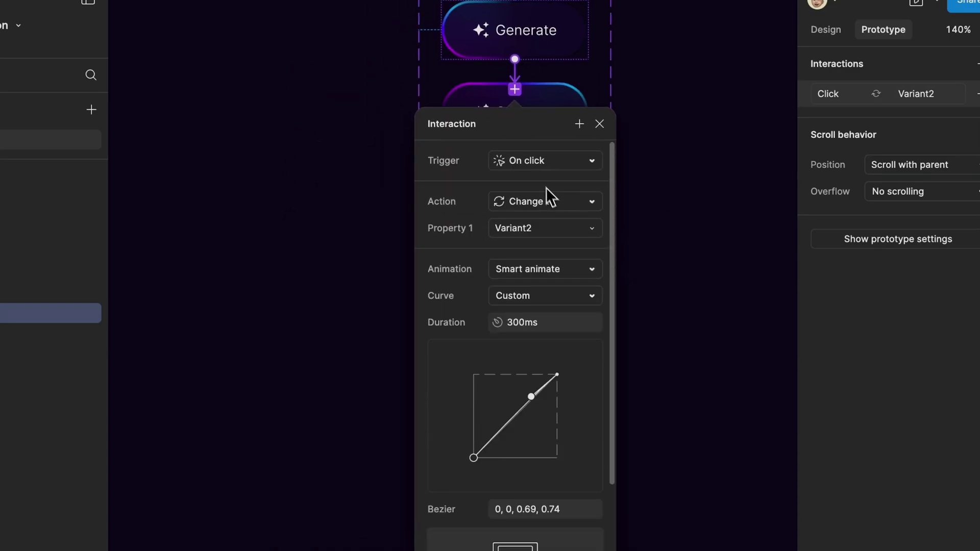
# Trigger the Default to Variant2 interaction after a delay of 1 ms.
pyautogui.click(545, 162)
pyautogui.click(518, 376)
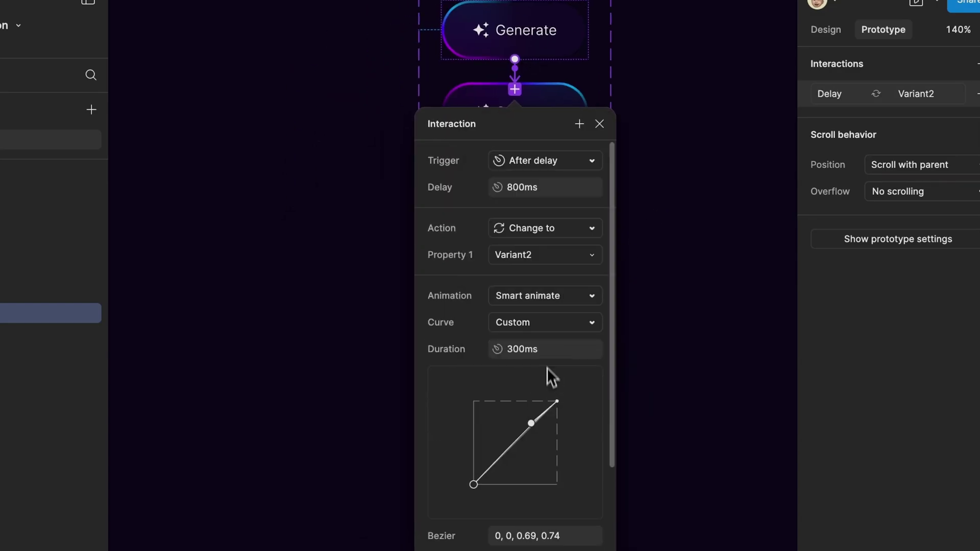
pyautogui.write('1')
pyautogui.press('Return')
# Use Smart animate with a Custom bezier curve for the Default to Variant2 interaction.
pyautogui.scroll(-3, 545, 207)
pyautogui.click(547, 231)
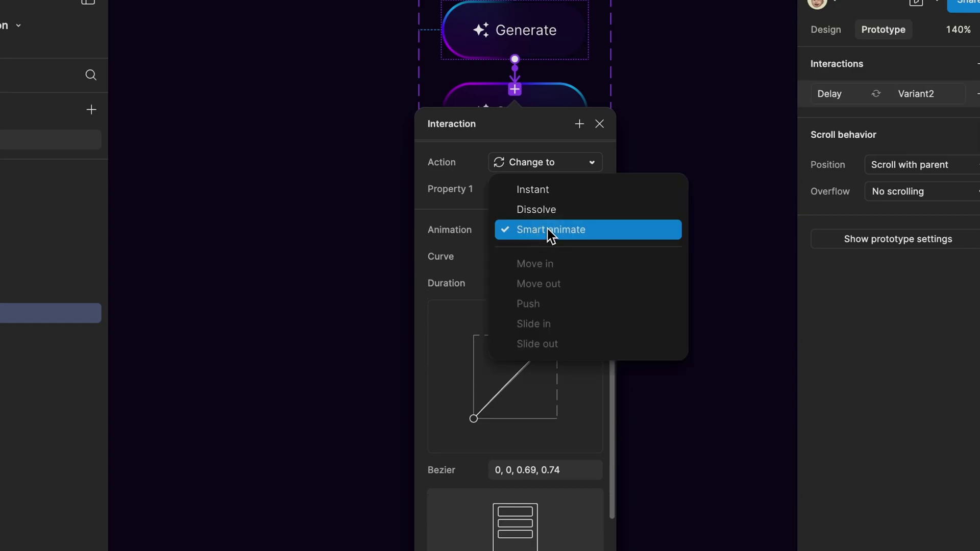
pyautogui.click(548, 231)
pyautogui.click(549, 257)
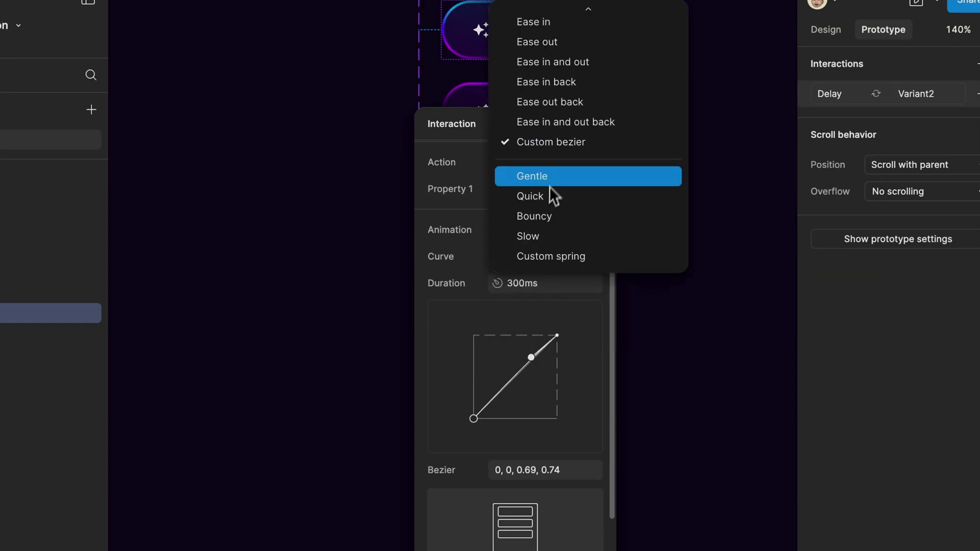
pyautogui.click(565, 144)
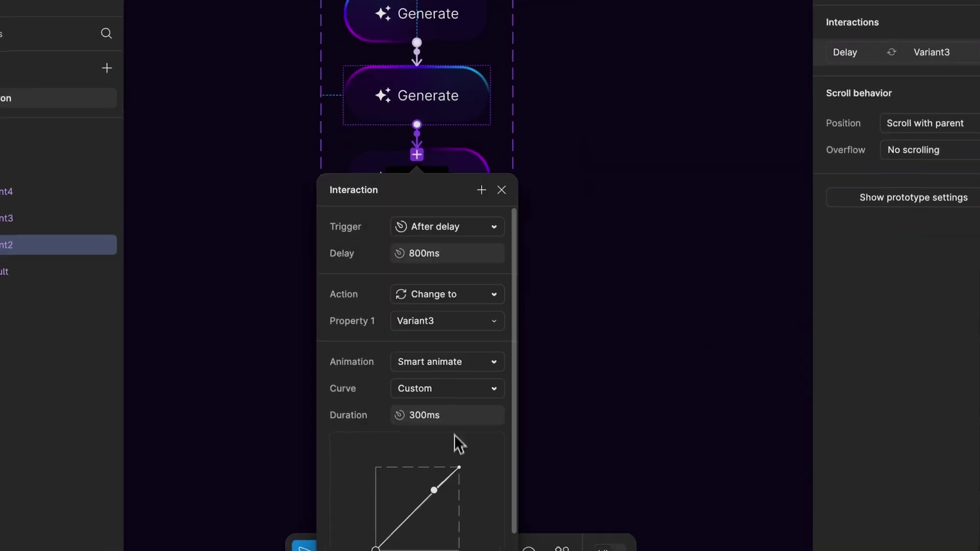
# Link Variant2 to Variant3, and Variant4 back to Default, with after-delay Smart animate interactions, giving the Variant4 one a 1 ms delay.
pyautogui.click(543, 286)
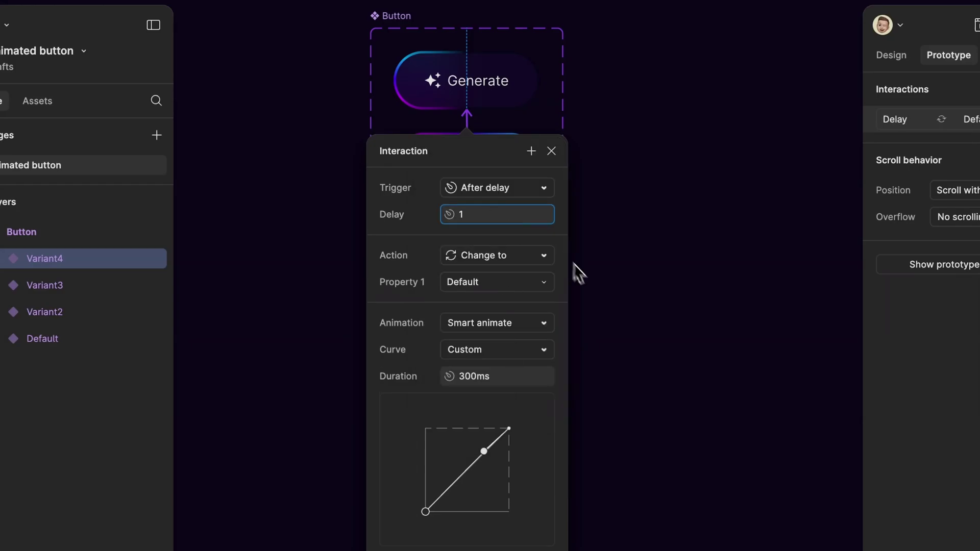
pyautogui.click(667, 126)
pyautogui.hscroll(3, 649, 153)
pyautogui.scroll(1, 648, 153)
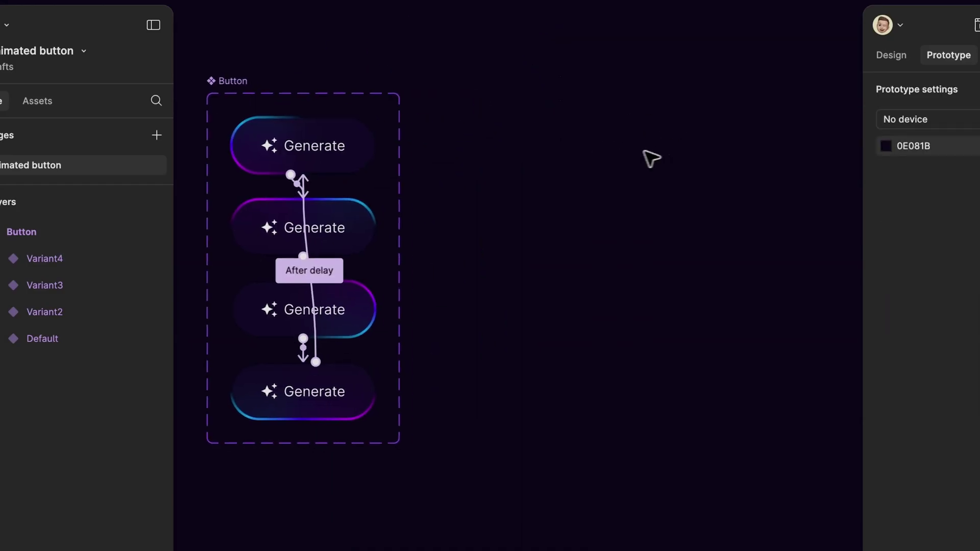
# Return to design editing and place an instance of the Default button outside the component set.
pyautogui.click(899, 55)
pyautogui.click(193, 212)
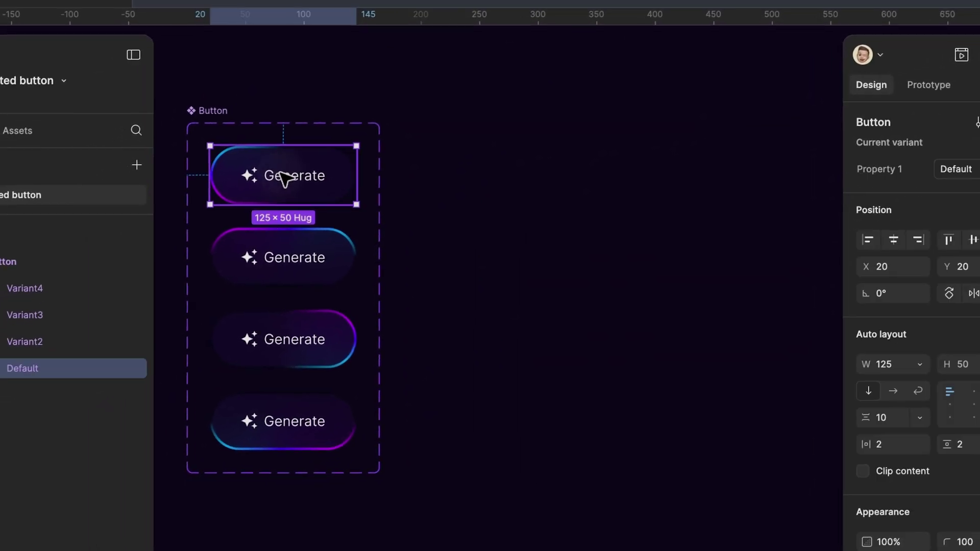
pyautogui.moveTo(393, 181); pyautogui.dragTo(584, 287)
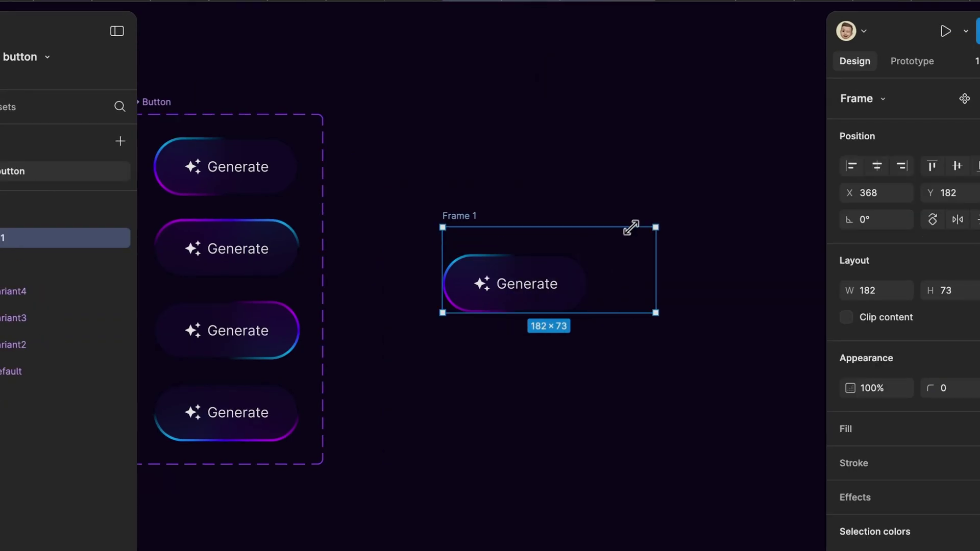
# Enlarge the frame around the button instance to 245 × 140 and rename it Preview.
pyautogui.moveTo(631, 228); pyautogui.dragTo(658, 201)
pyautogui.doubleClick(393, 190)
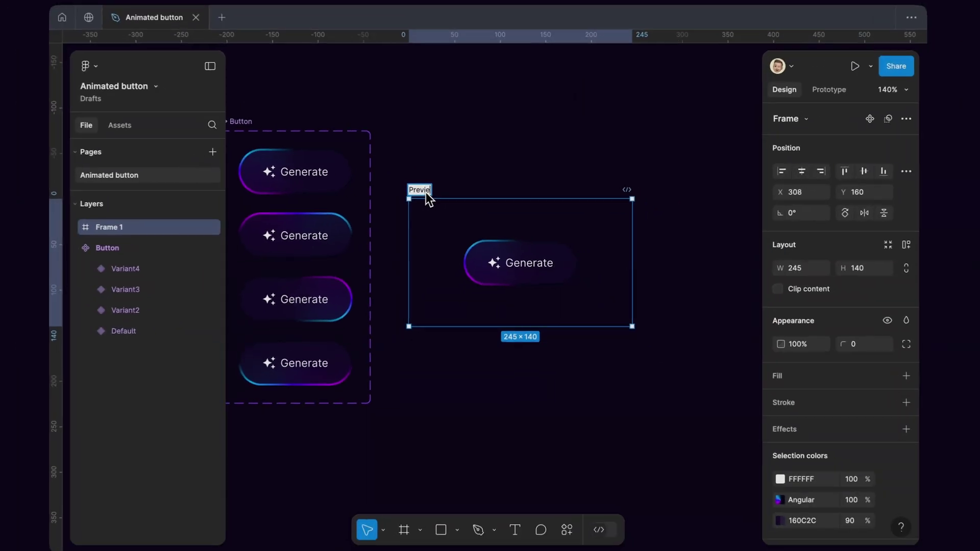
pyautogui.write('Preview')
pyautogui.press('Return')
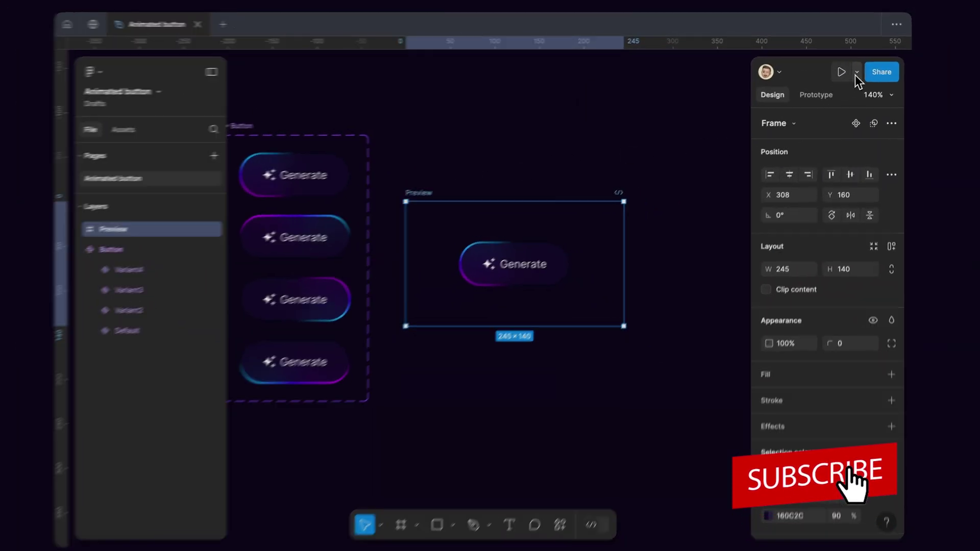
# Present the Preview frame as a prototype and change the content scale to examine the border animation enlarged.
pyautogui.click(857, 71)
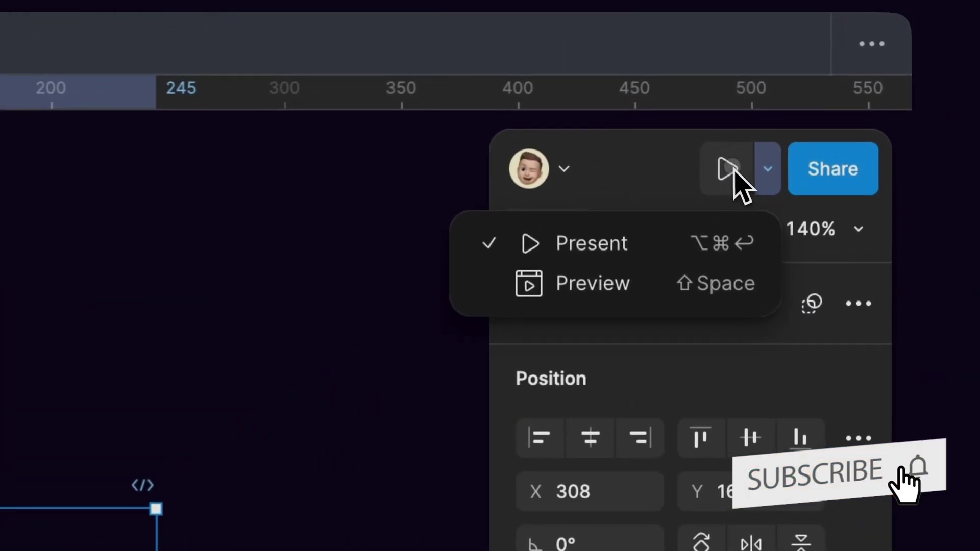
pyautogui.click(734, 170)
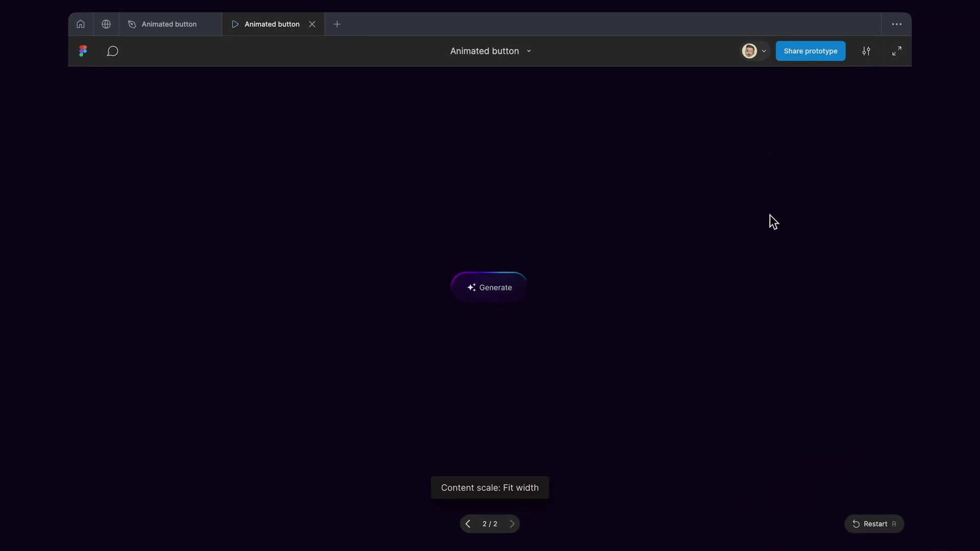
pyautogui.press('z')
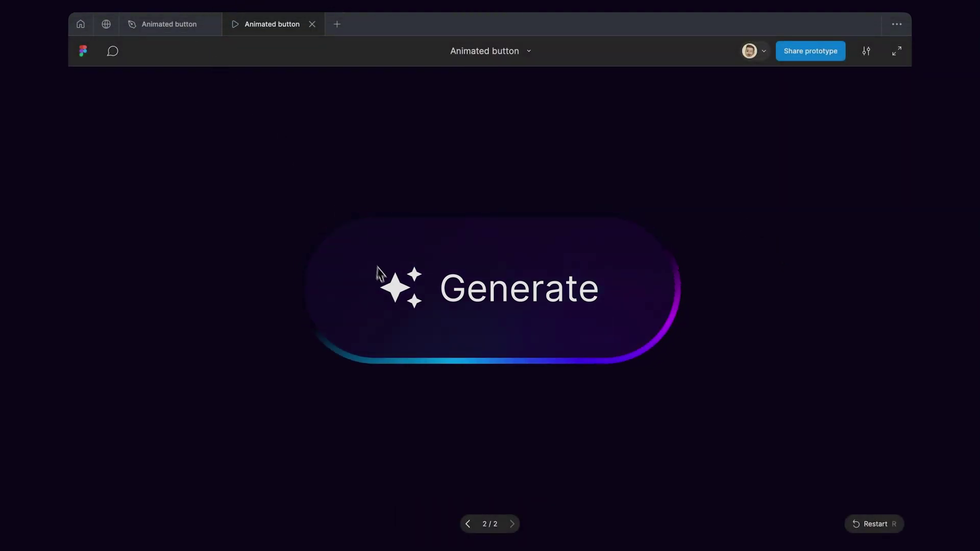
# Back in the design file, duplicate the Preview frame beside the original with a gap of 42.
pyautogui.click(254, 44)
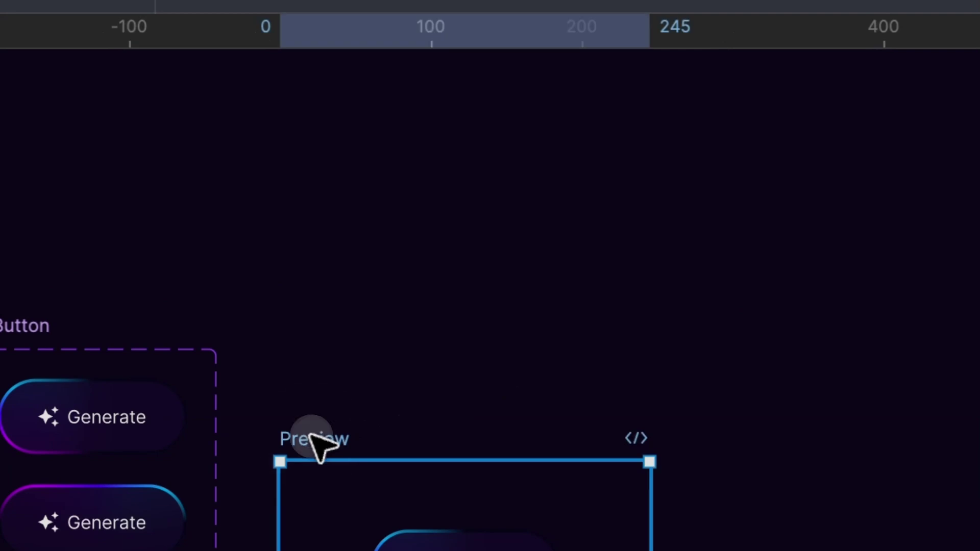
pyautogui.moveTo(315, 432); pyautogui.dragTo(738, 413)
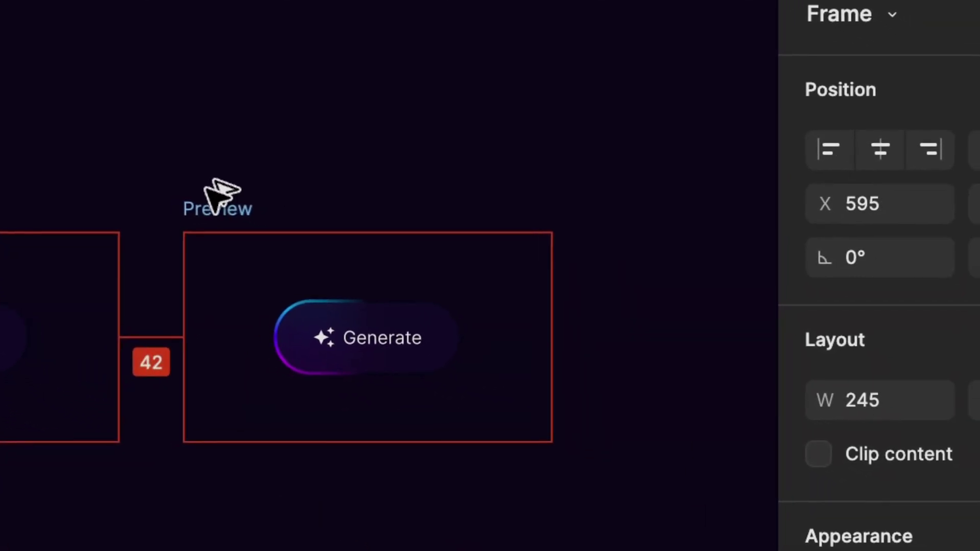
pyautogui.moveTo(206, 189); pyautogui.dragTo(208, 188)
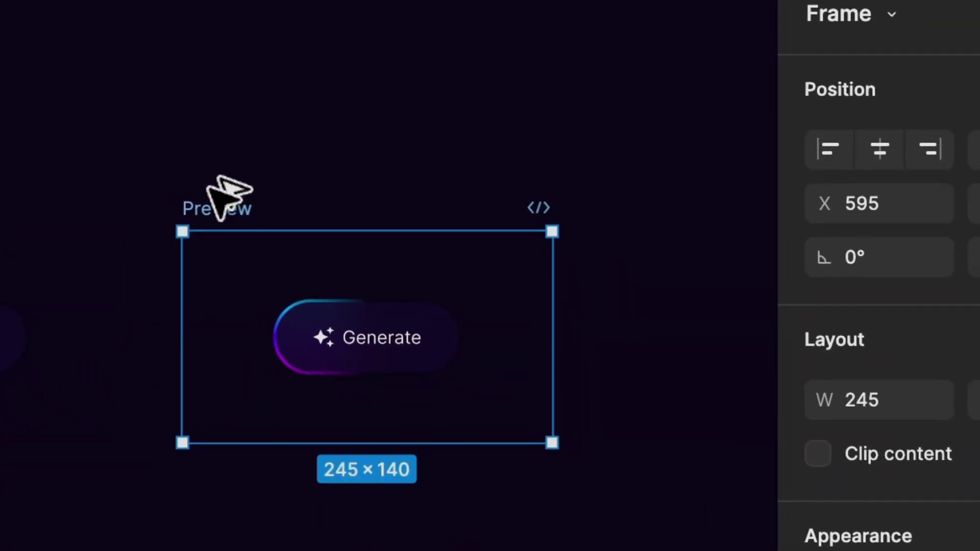
# Set the copied button's horizontal and vertical padding to 0 and centre it vertically in its Preview frame.
pyautogui.click(415, 342)
pyautogui.scroll(5, 416, 347)
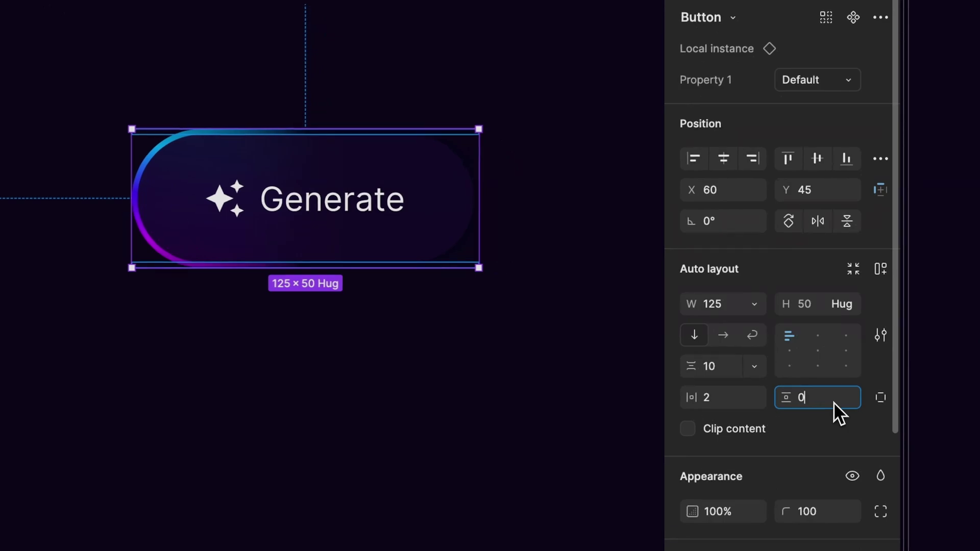
pyautogui.click(740, 403)
pyautogui.write('0')
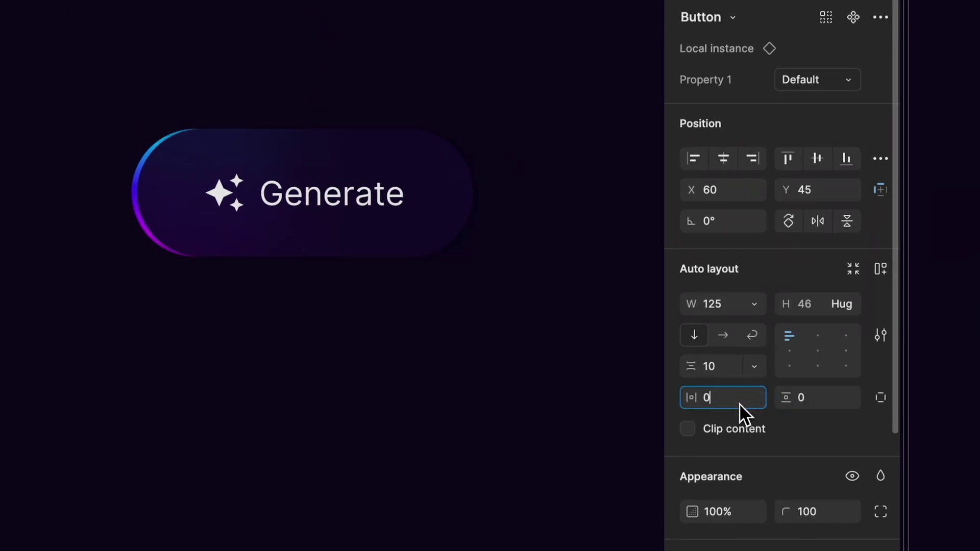
pyautogui.press('Return')
pyautogui.scroll(-4, 431, 400)
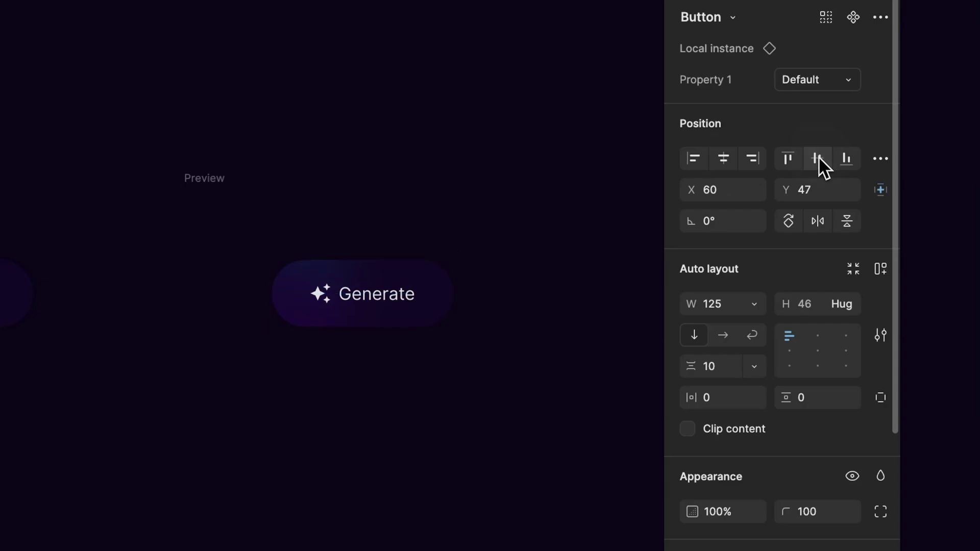
# Lower the opacity of the copied button's 160C2C colour to 70%.
pyautogui.scroll(-3, 475, 411)
pyautogui.hscroll(-2, 480, 408)
pyautogui.scroll(-5, 809, 411)
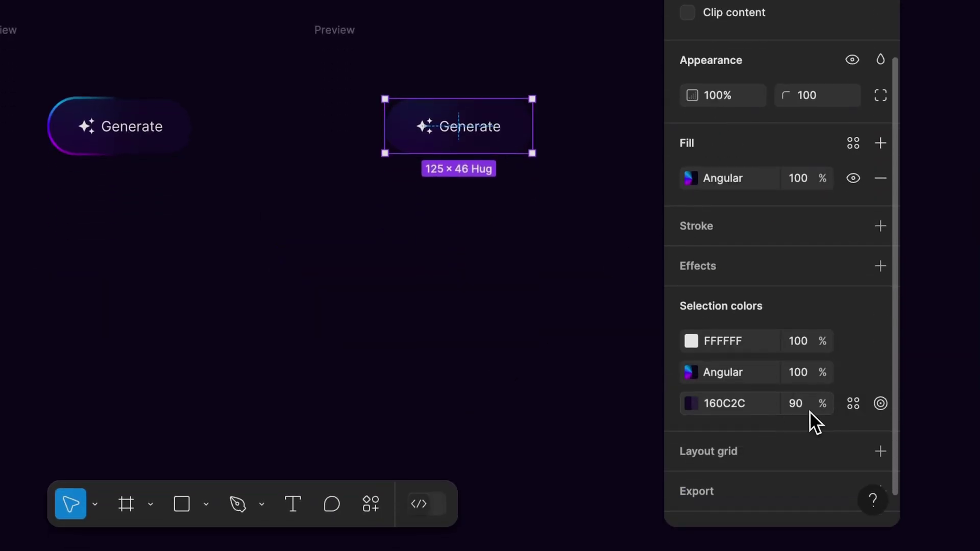
pyautogui.click(802, 411)
pyautogui.write('70')
pyautogui.press('Return')
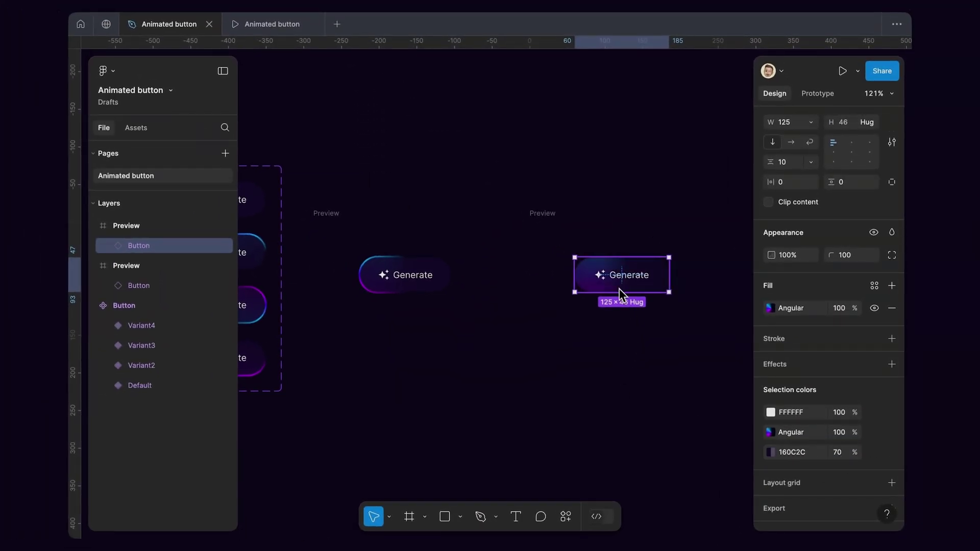
pyautogui.click(617, 364)
# Connect the button in the first Preview frame to the second Preview frame with a While hovering trigger.
pyautogui.scroll(-2, 618, 378)
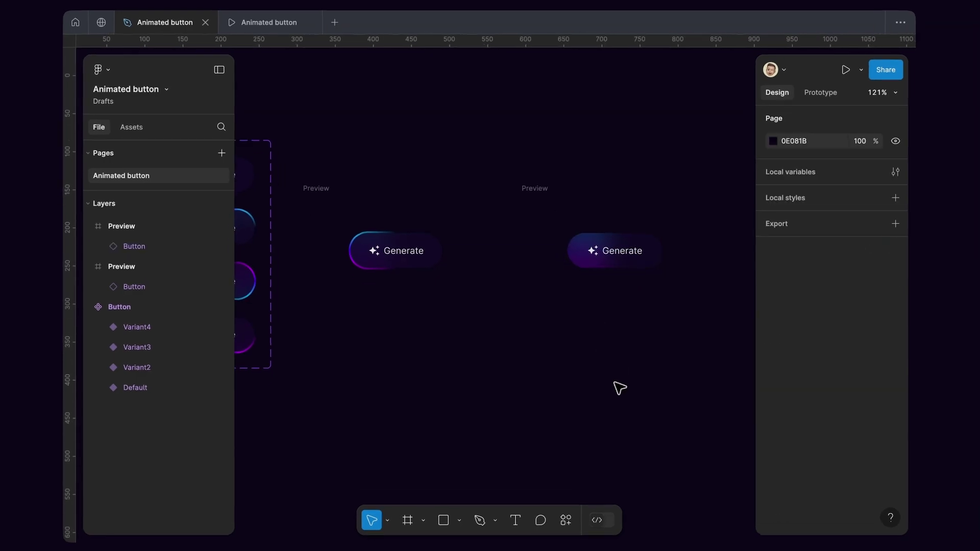
pyautogui.click(323, 189)
pyautogui.click(820, 92)
pyautogui.press('Return')
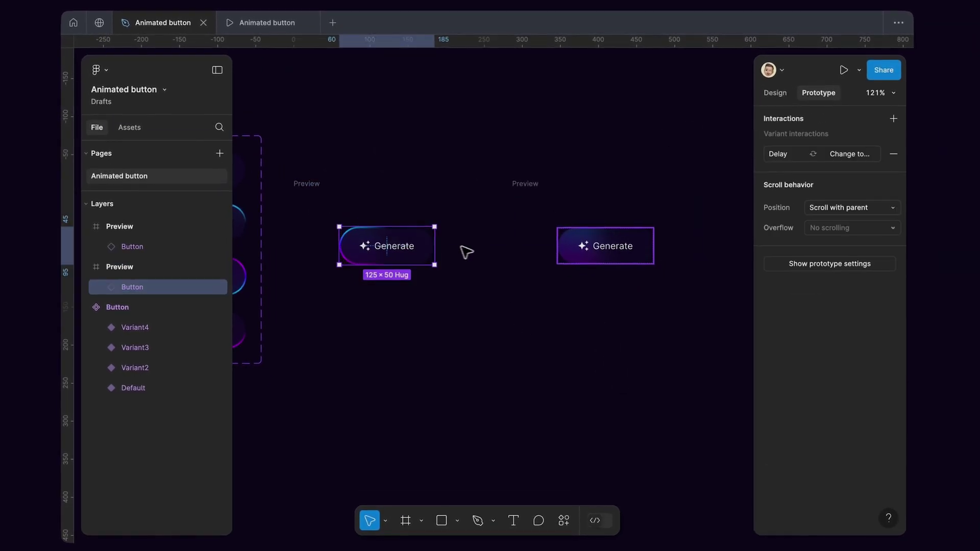
pyautogui.moveTo(472, 247); pyautogui.dragTo(536, 253)
pyautogui.click(531, 305)
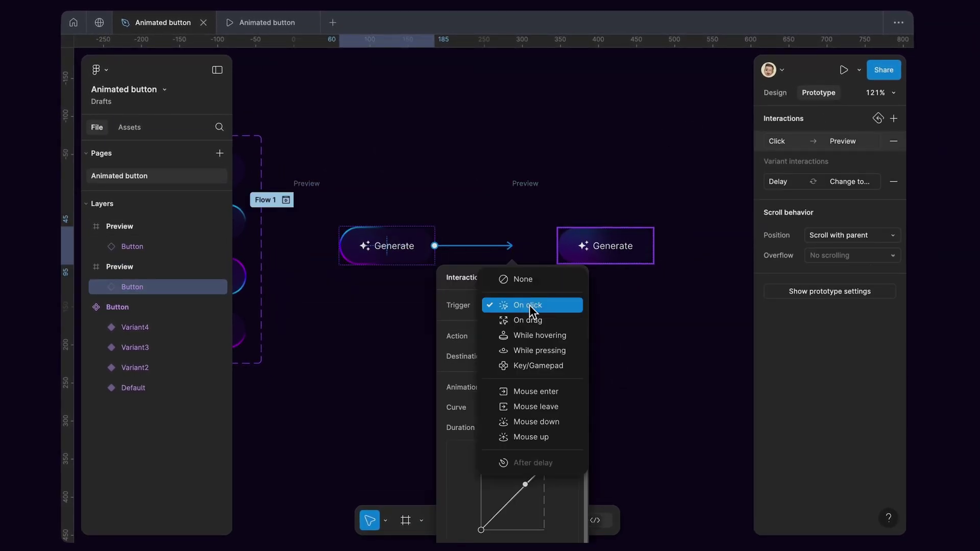
pyautogui.click(542, 333)
pyautogui.click(603, 283)
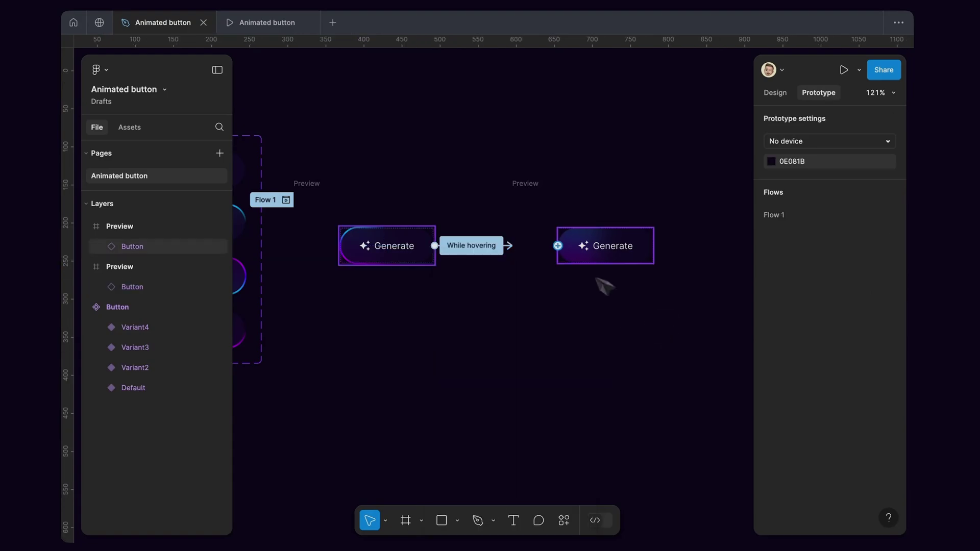
# Scale the button in the second Preview frame proportionally to a height of 50.
pyautogui.click(518, 185)
pyautogui.press('Return')
pyautogui.press('k')
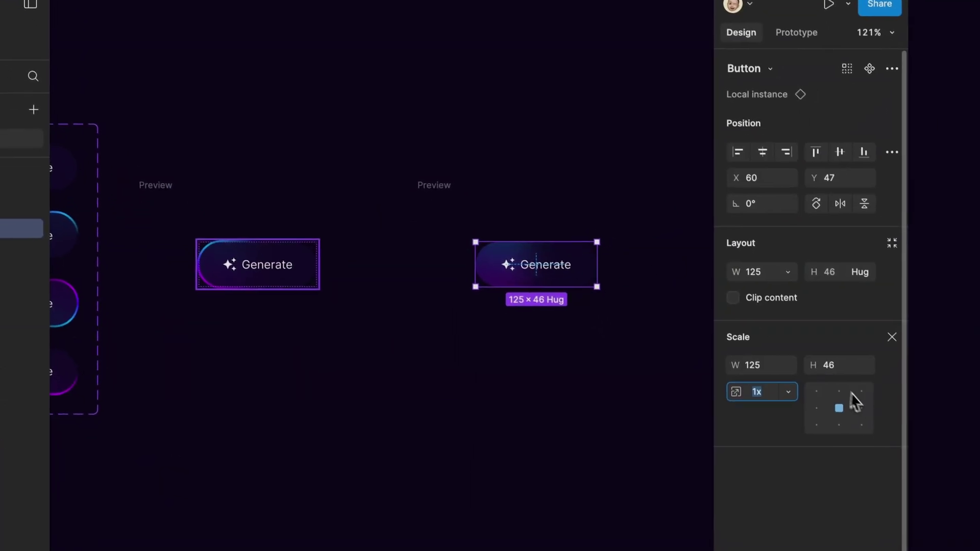
pyautogui.click(846, 387)
pyautogui.press('Return')
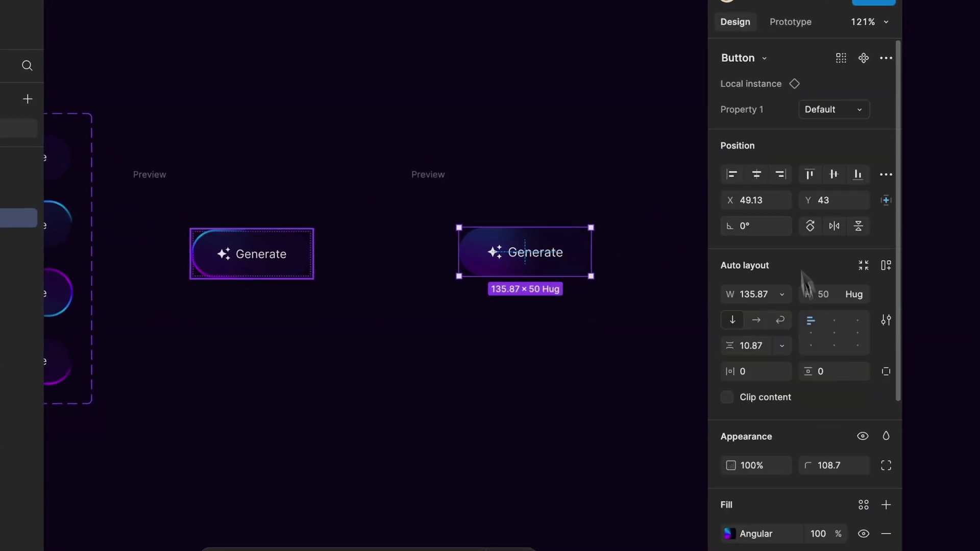
pyautogui.click(456, 117)
# Recolour the stars icon in the second Preview frame's button to orange.
pyautogui.hscroll(1, 459, 133)
pyautogui.scroll(-1, 459, 132)
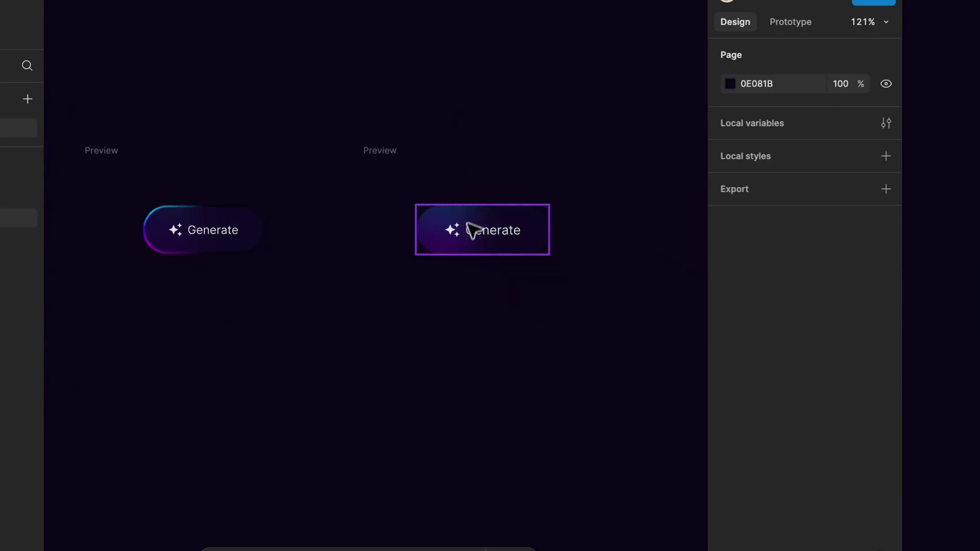
pyautogui.doubleClick(451, 231)
pyautogui.click(730, 518)
pyautogui.click(616, 431)
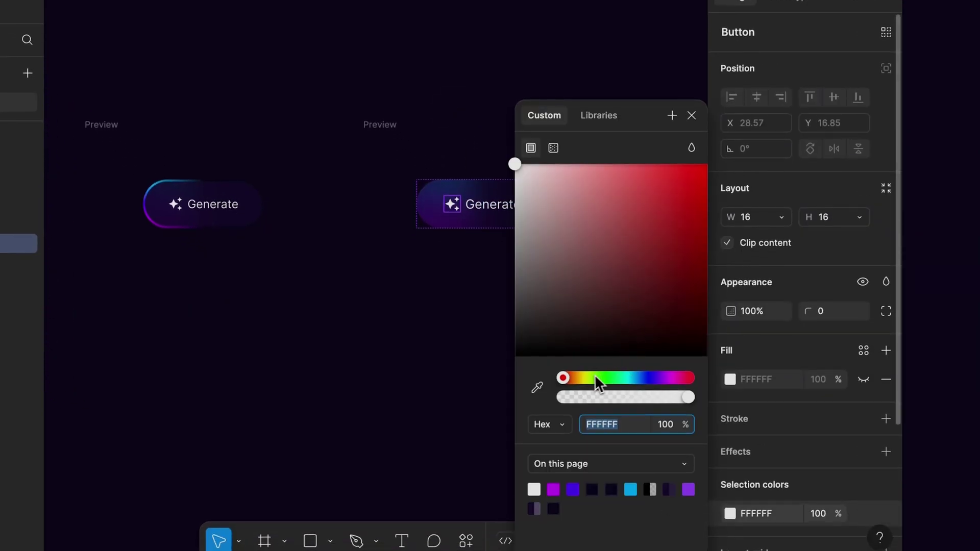
pyautogui.click(575, 378)
pyautogui.moveTo(675, 220); pyautogui.dragTo(746, 150)
pyautogui.click(471, 65)
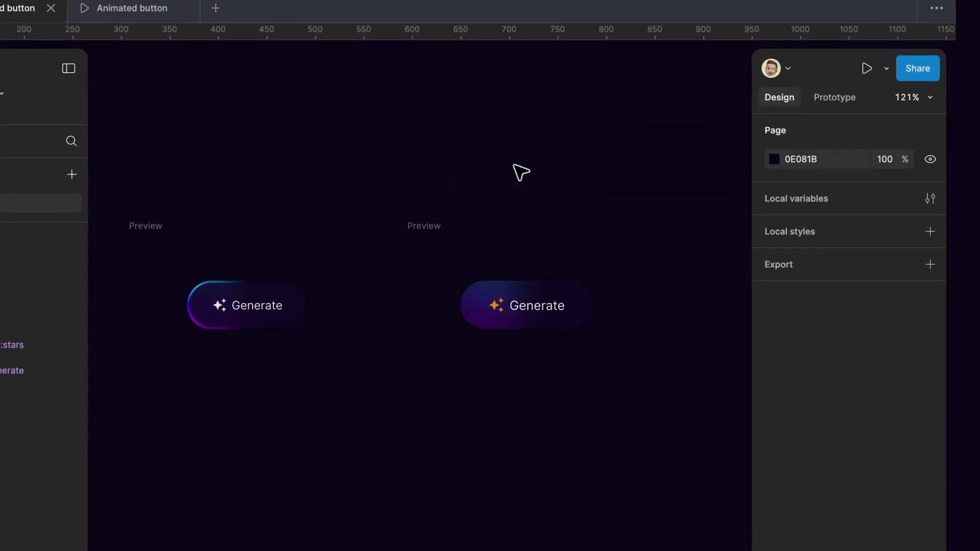
# Switch to the prototype presentation and test the Generate button's hover state.
pyautogui.click(134, 8)
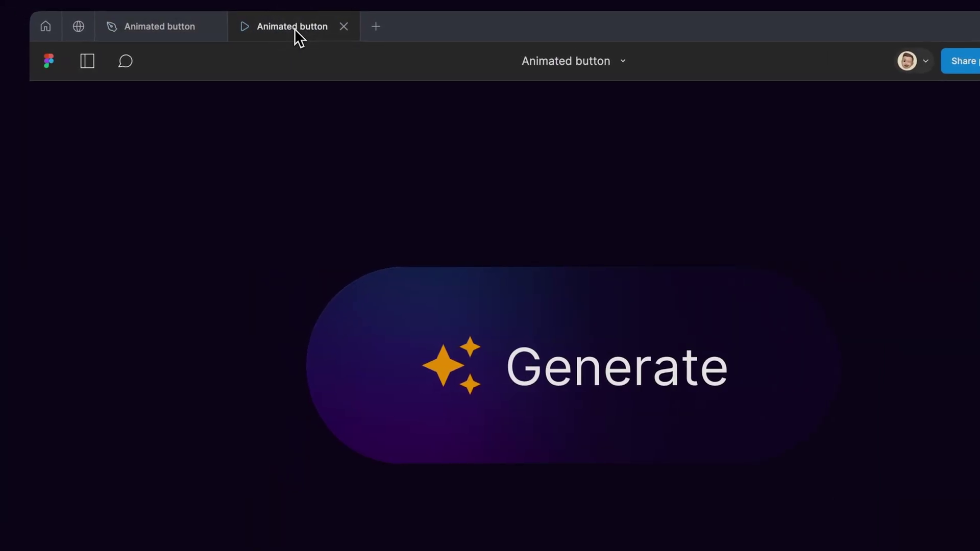
pyautogui.click(269, 100)
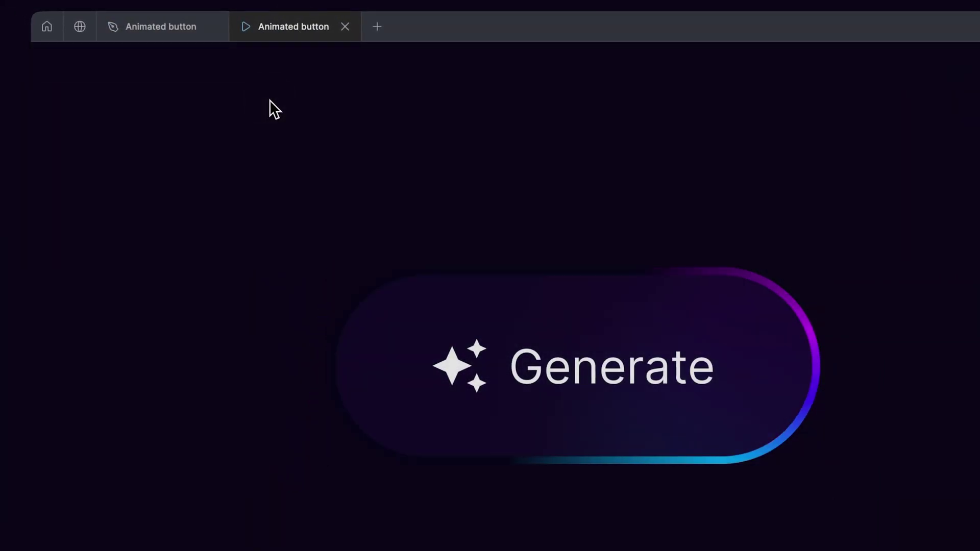